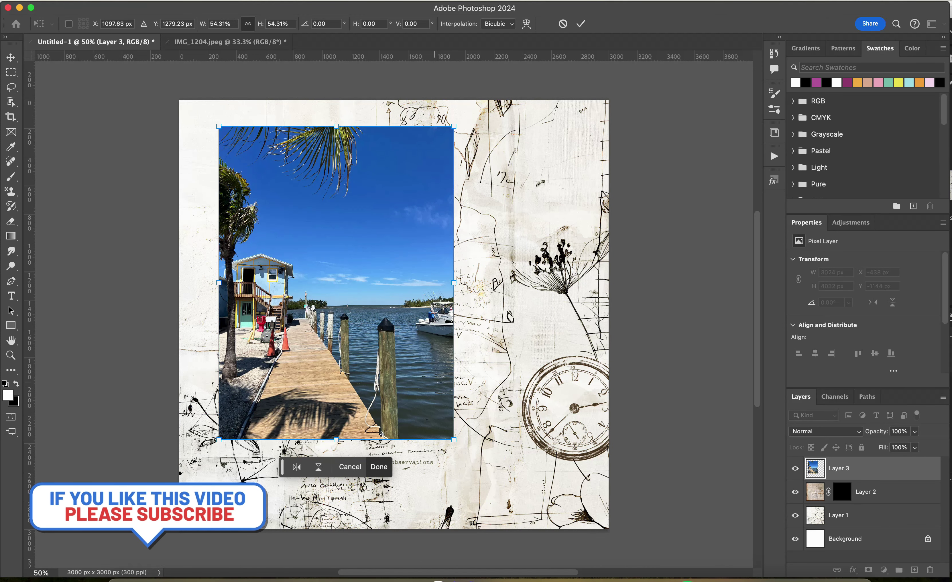
Step: Commit the dock photo's resize and add a Threshold adjustment clipped to Layer 3
{"action": "key", "text": "Return"}
{"action": "left_click", "coordinate": [852, 569]}
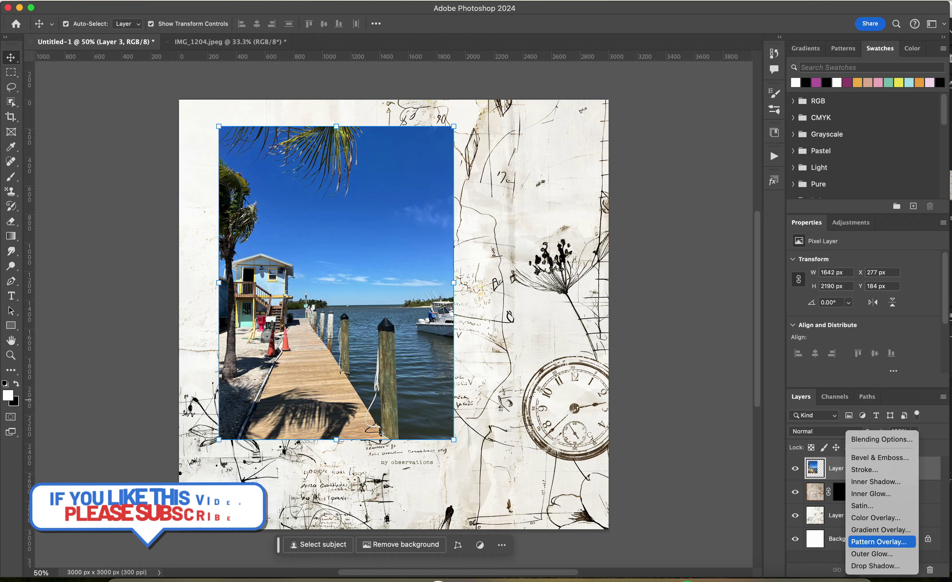
{"action": "left_click", "coordinate": [879, 528]}
{"action": "left_click", "coordinate": [884, 570]}
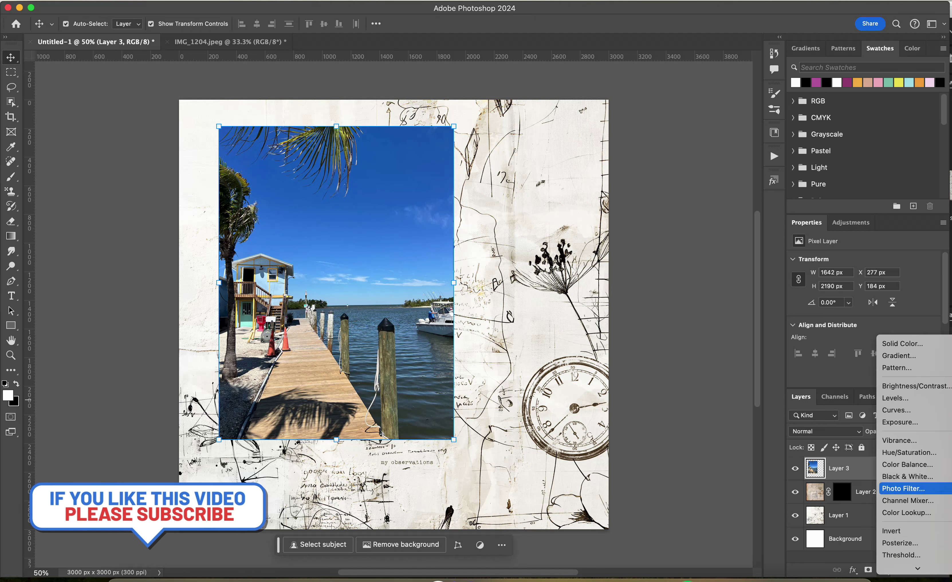
{"action": "left_click", "coordinate": [901, 555]}
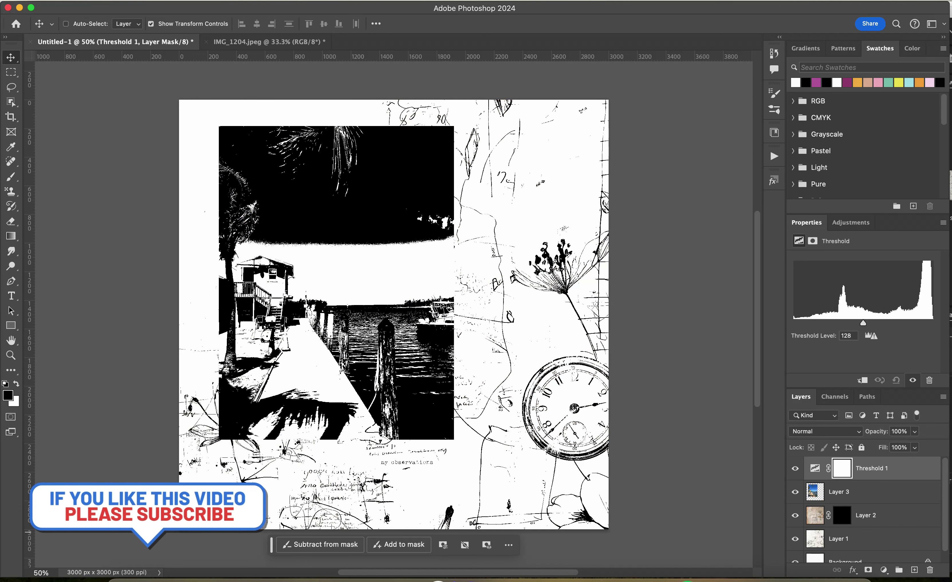
{"action": "key", "text": "super+alt+g"}
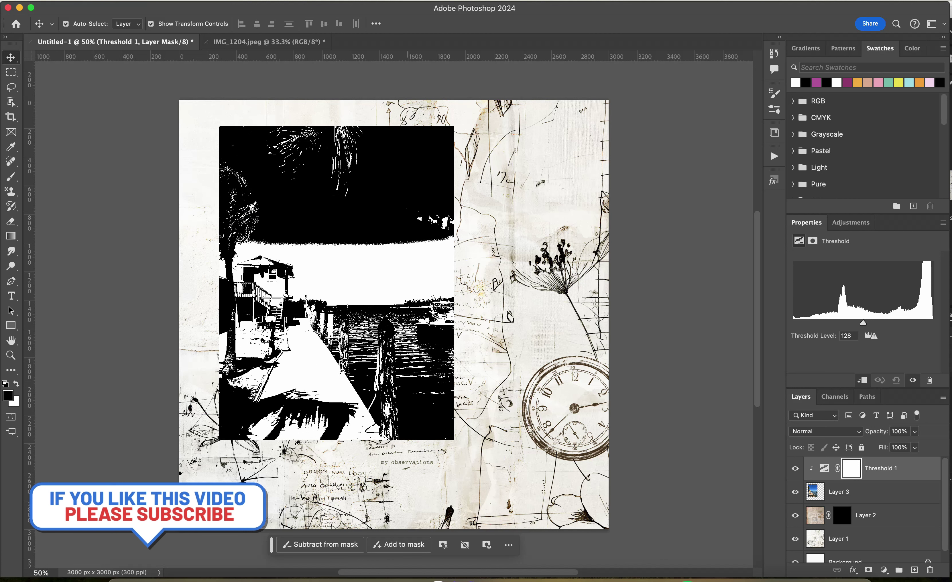
Step: Add a black layer mask to Layer 3 and choose the 2W_TexturePlayground_8 brush from the 2W_Texture Playground set
{"action": "left_click", "coordinate": [838, 492]}
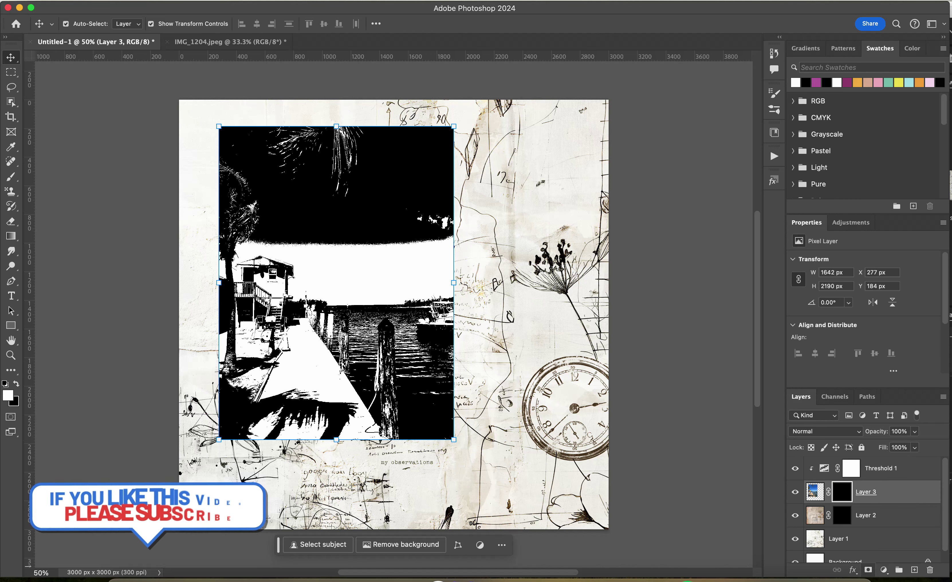
{"action": "left_click", "coordinate": [774, 109]}
{"action": "scroll", "coordinate": [641, 274], "scroll_direction": "down", "scroll_amount": 1}
{"action": "scroll", "coordinate": [641, 273], "scroll_direction": "up", "scroll_amount": 1}
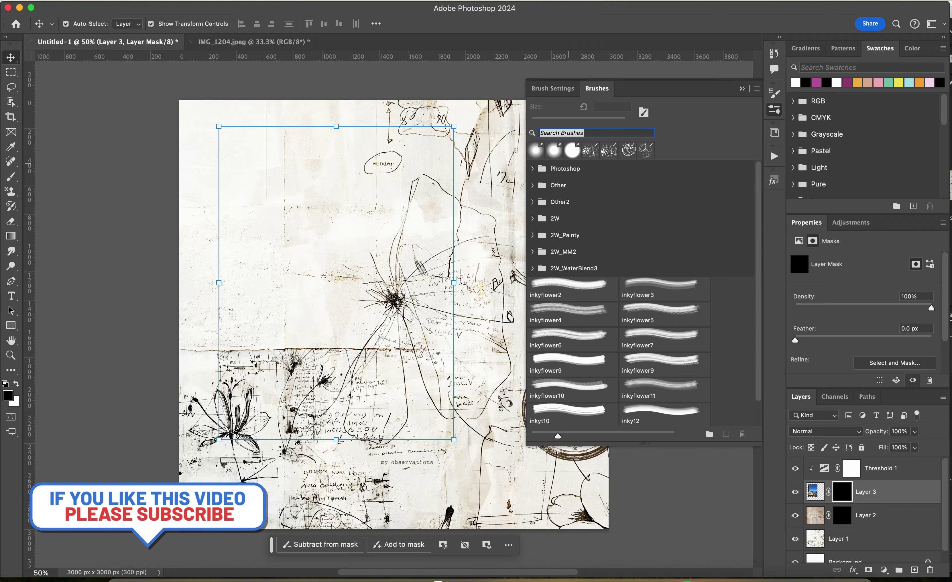
{"action": "left_click", "coordinate": [532, 219]}
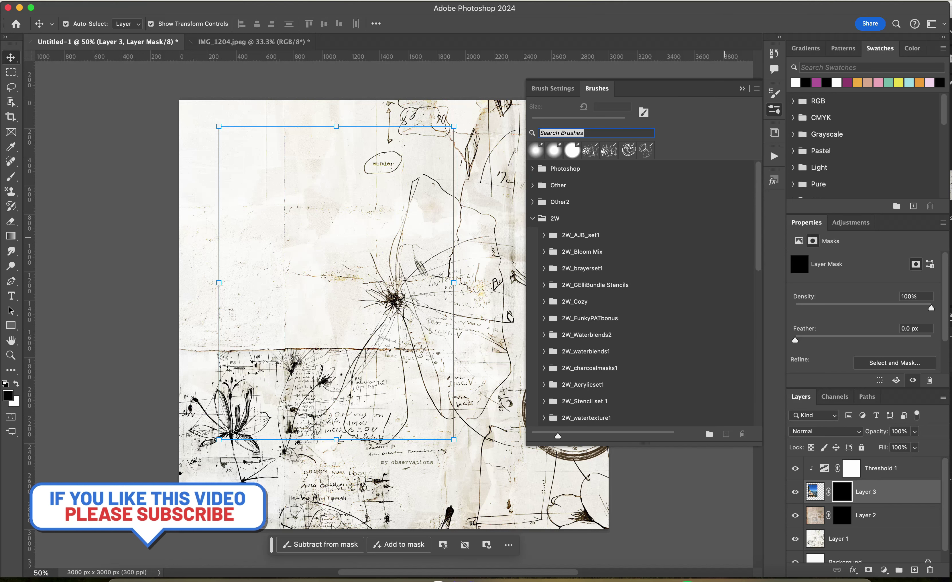
{"action": "scroll", "coordinate": [641, 293], "scroll_direction": "down", "scroll_amount": 5}
{"action": "scroll", "coordinate": [641, 293], "scroll_direction": "down", "scroll_amount": 4}
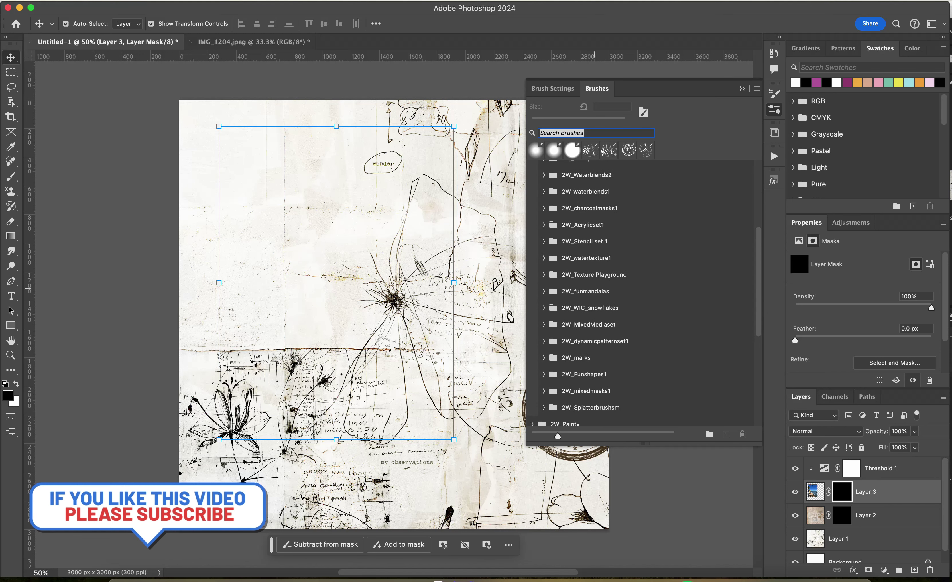
{"action": "left_click", "coordinate": [544, 274]}
{"action": "left_click", "coordinate": [595, 371]}
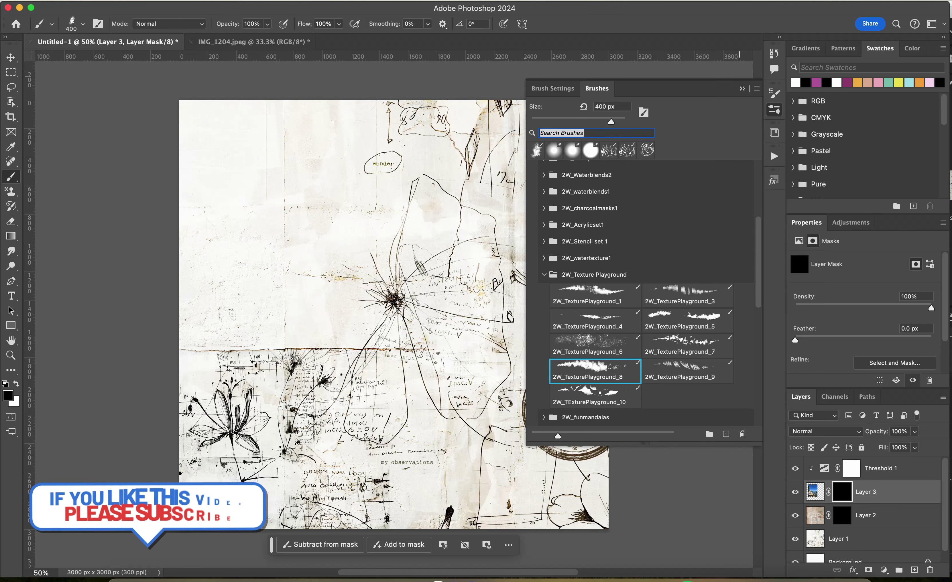
Step: Paint white on Layer 3's mask to reveal the middle of the dock photo, refining its edge with black strokes
{"action": "left_click", "coordinate": [331, 264]}
{"action": "key", "text": "x"}
{"action": "mouse_move", "coordinate": [331, 264]}
{"action": "left_mouse_down"}
{"action": "mouse_move", "coordinate": [336, 274]}
{"action": "mouse_move", "coordinate": [313, 313]}
{"action": "mouse_move", "coordinate": [273, 344]}
{"action": "mouse_move", "coordinate": [266, 375]}
{"action": "mouse_move", "coordinate": [254, 227]}
{"action": "mouse_move", "coordinate": [235, 246]}
{"action": "left_mouse_up"}
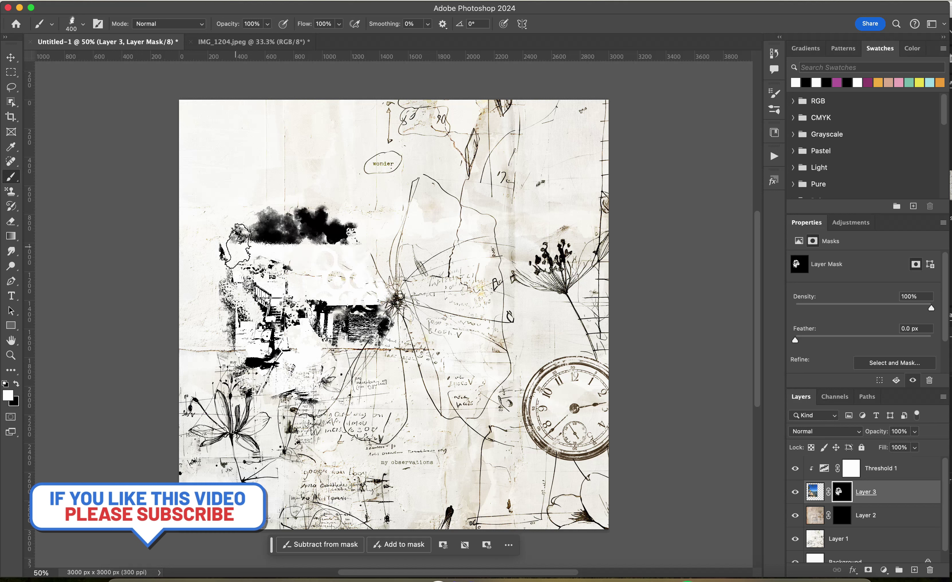
{"action": "mouse_move", "coordinate": [274, 407]}
{"action": "left_mouse_down"}
{"action": "mouse_move", "coordinate": [351, 391]}
{"action": "mouse_move", "coordinate": [363, 371]}
{"action": "left_mouse_up"}
{"action": "key", "text": "x"}
{"action": "mouse_move", "coordinate": [230, 273]}
{"action": "left_mouse_down"}
{"action": "mouse_move", "coordinate": [207, 305]}
{"action": "mouse_move", "coordinate": [211, 336]}
{"action": "left_mouse_up"}
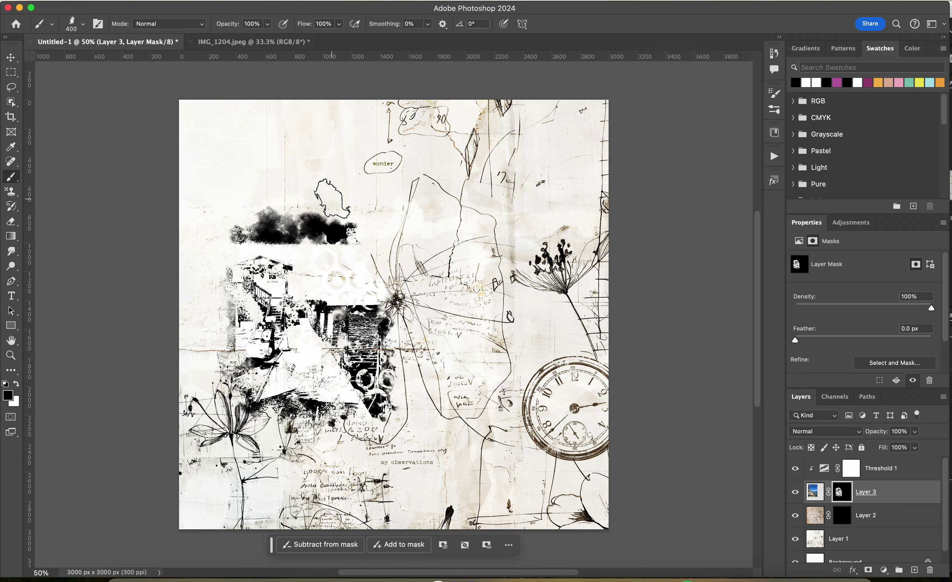
Step: Pick the 2W_TexturePlayground_1 brush and enlarge the masked photo to about 1794 x 2391 px, shifted up and to the left
{"action": "key", "text": "F5"}
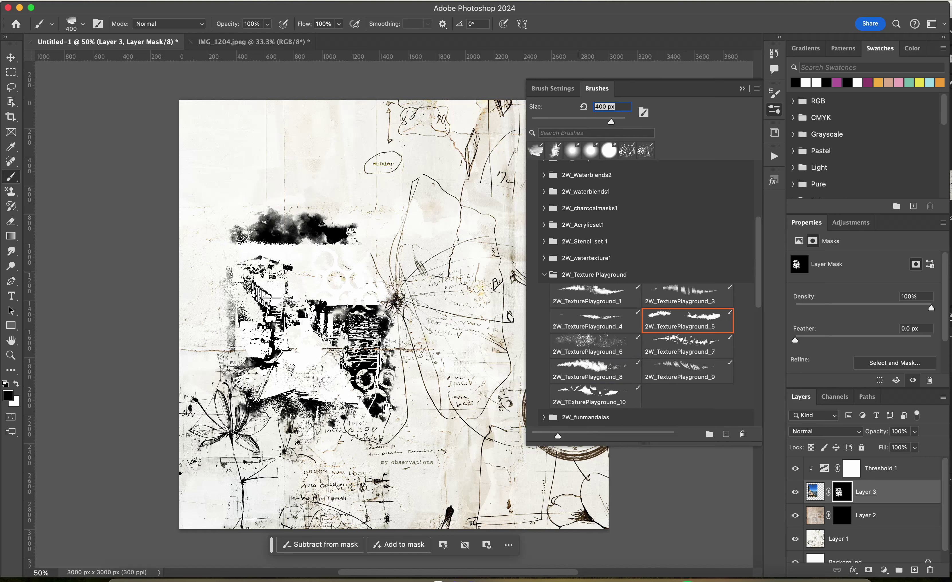
{"action": "left_click", "coordinate": [594, 295]}
{"action": "key", "text": "F5"}
{"action": "key", "text": "v"}
{"action": "left_click_drag", "start_coordinate": [320, 270], "coordinate": [298, 242]}
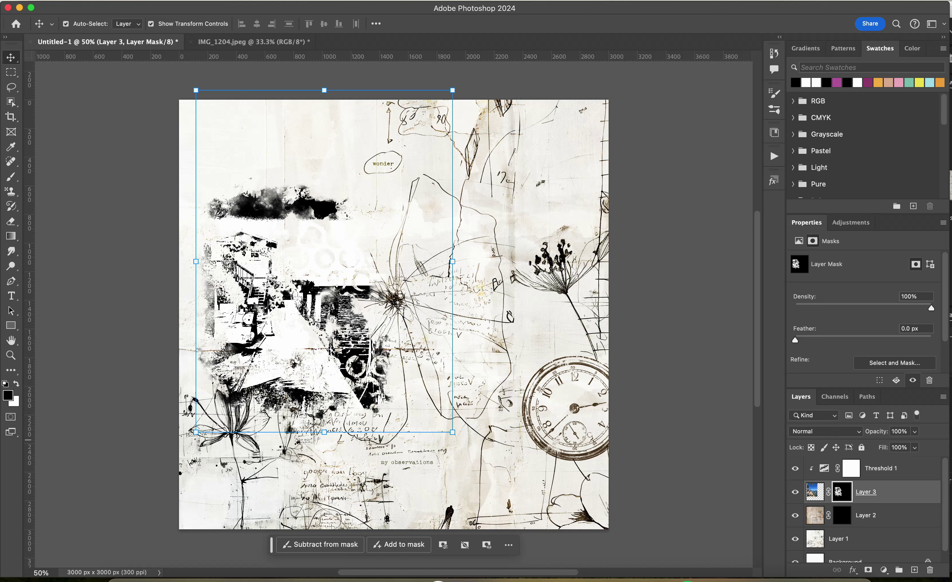
Step: Add a new layer below Layer 3 and paint orange and pink texture strokes around the photo with Texture Playground brushes
{"action": "key", "text": "super+shift+alt+n"}
{"action": "key", "text": "b"}
{"action": "key", "text": "x"}
{"action": "key", "text": "F5"}
{"action": "left_click", "coordinate": [687, 296]}
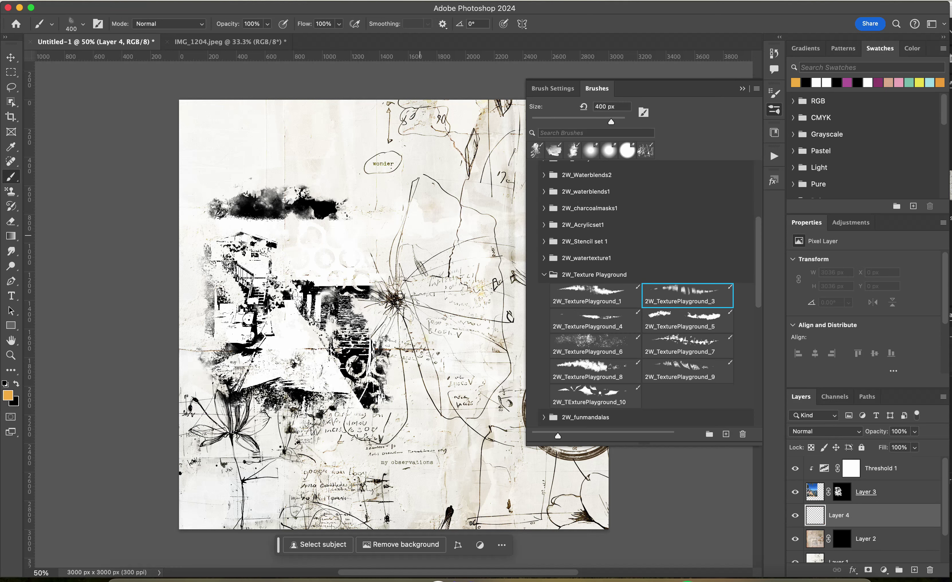
{"action": "left_click_drag", "start_coordinate": [307, 254], "coordinate": [299, 331]}
{"action": "mouse_move", "coordinate": [344, 391]}
{"action": "left_mouse_down"}
{"action": "mouse_move", "coordinate": [223, 351]}
{"action": "mouse_move", "coordinate": [242, 230]}
{"action": "left_mouse_up"}
{"action": "left_click", "coordinate": [742, 89]}
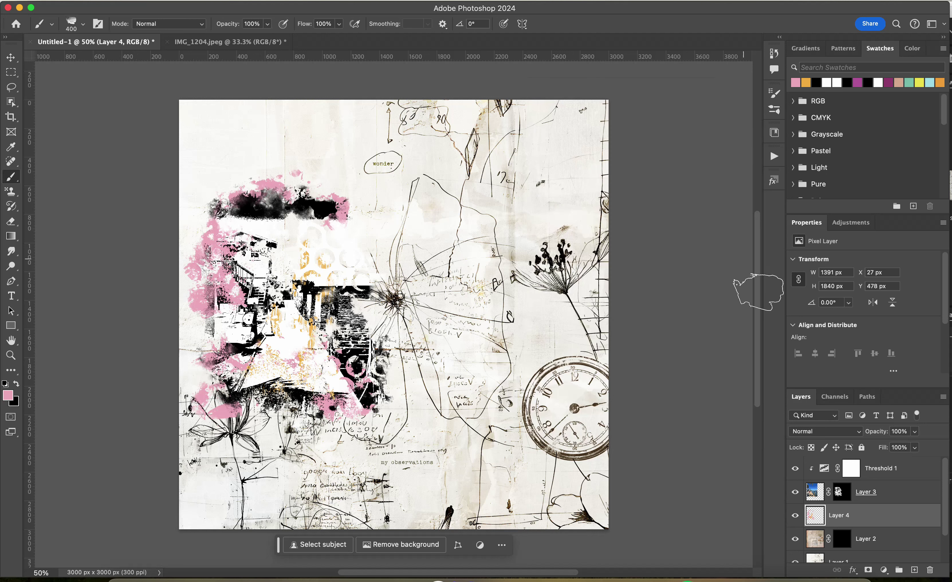
Step: Target Layer 2's mask and prepare a texture brush with white as the foreground color
{"action": "left_click", "coordinate": [842, 539]}
{"action": "key", "text": "F5"}
{"action": "left_click", "coordinate": [742, 89]}
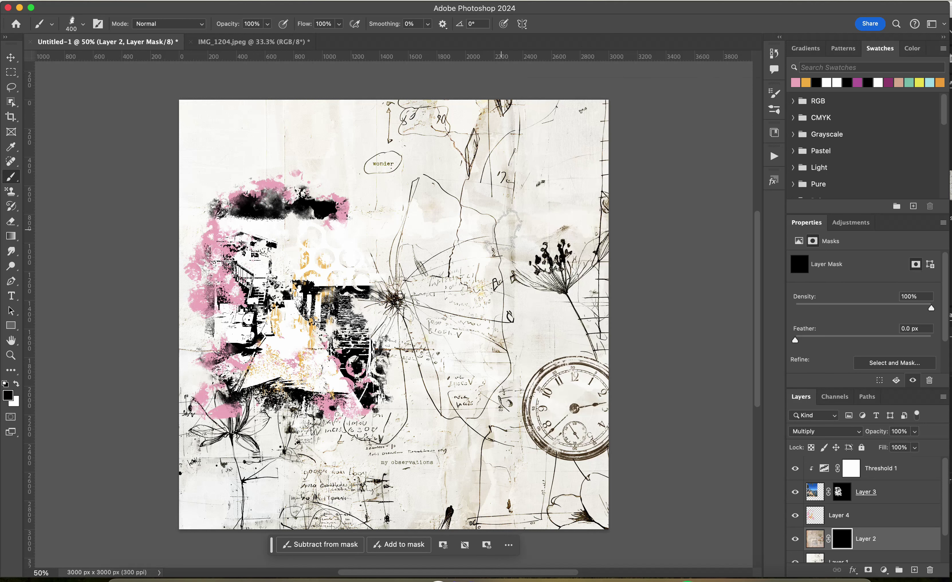
{"action": "key", "text": "x"}
{"action": "mouse_move", "coordinate": [528, 234]}
{"action": "left_mouse_down"}
{"action": "mouse_move", "coordinate": [504, 230]}
{"action": "mouse_move", "coordinate": [555, 226]}
{"action": "mouse_move", "coordinate": [465, 224]}
{"action": "left_mouse_up"}
{"action": "key", "text": "super+z"}
{"action": "key", "text": "super+z"}
{"action": "key", "text": "super+z"}
{"action": "key", "text": "super+z"}
{"action": "key", "text": "super+z"}
{"action": "key", "text": "super+z"}
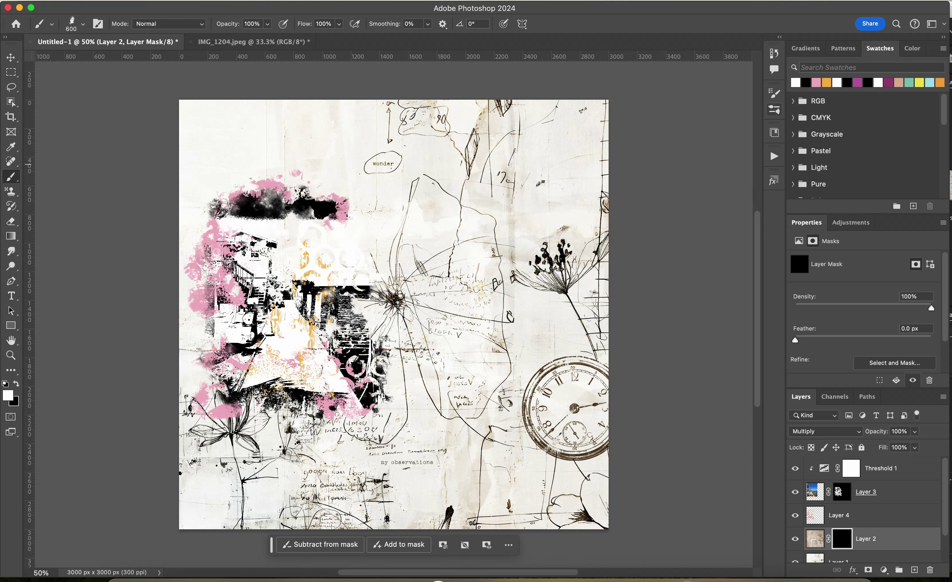
Step: Reveal Layer 2's aged texture with white texture-brush strokes on its mask at the canvas's upper right, lower center and upper left
{"action": "left_click", "coordinate": [774, 93]}
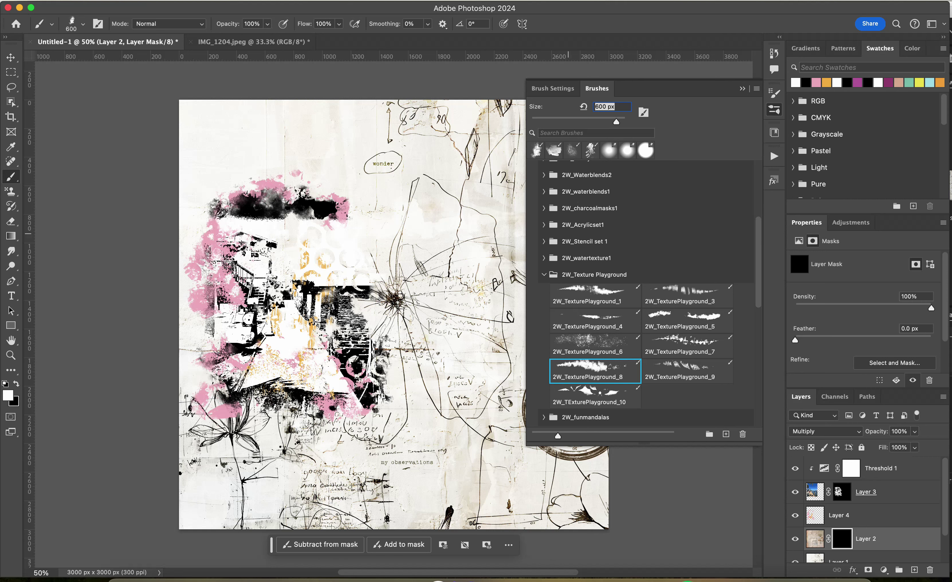
{"action": "left_click", "coordinate": [604, 334]}
{"action": "mouse_move", "coordinate": [516, 203]}
{"action": "left_mouse_down"}
{"action": "mouse_move", "coordinate": [525, 181]}
{"action": "mouse_move", "coordinate": [547, 218]}
{"action": "mouse_move", "coordinate": [449, 231]}
{"action": "mouse_move", "coordinate": [515, 250]}
{"action": "left_mouse_up"}
{"action": "left_click", "coordinate": [457, 422]}
{"action": "mouse_move", "coordinate": [461, 430]}
{"action": "left_mouse_down"}
{"action": "mouse_move", "coordinate": [500, 484]}
{"action": "mouse_move", "coordinate": [234, 484]}
{"action": "mouse_move", "coordinate": [435, 406]}
{"action": "left_mouse_up"}
{"action": "mouse_move", "coordinate": [305, 145]}
{"action": "left_mouse_down"}
{"action": "mouse_move", "coordinate": [258, 153]}
{"action": "mouse_move", "coordinate": [219, 141]}
{"action": "mouse_move", "coordinate": [313, 125]}
{"action": "left_mouse_up"}
Step: Move Layer 4 to the top of the stack with Overlay blending, and set the Threshold adjustment's level to 188
{"action": "left_click_drag", "start_coordinate": [839, 515], "coordinate": [836, 467]}
{"action": "left_click", "coordinate": [825, 431]}
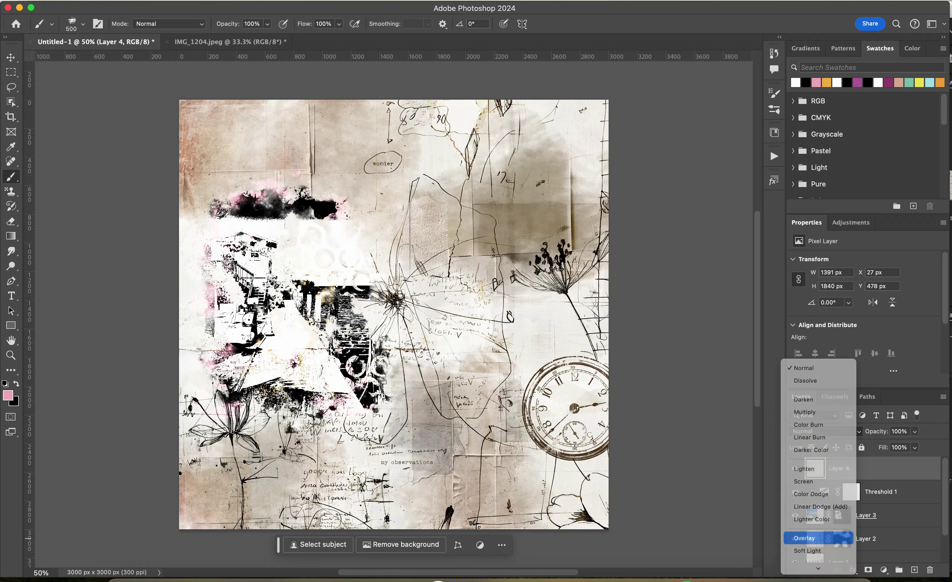
{"action": "left_click", "coordinate": [808, 538]}
{"action": "left_click", "coordinate": [879, 492]}
{"action": "left_click_drag", "start_coordinate": [863, 322], "coordinate": [897, 322]}
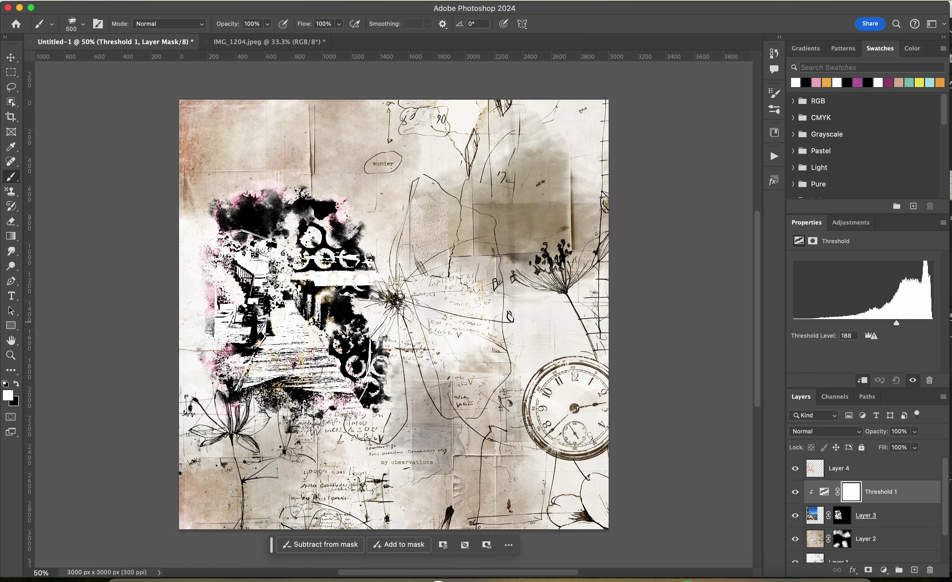
Step: Paint black on Layer 3's mask to hide the photo's dark upper-right area, and duplicate Layer 3 above the Threshold adjustment
{"action": "left_click", "coordinate": [843, 515]}
{"action": "key", "text": "x"}
{"action": "mouse_move", "coordinate": [391, 219]}
{"action": "left_mouse_down"}
{"action": "mouse_move", "coordinate": [407, 254]}
{"action": "mouse_move", "coordinate": [375, 422]}
{"action": "mouse_move", "coordinate": [441, 410]}
{"action": "mouse_move", "coordinate": [336, 226]}
{"action": "left_mouse_up"}
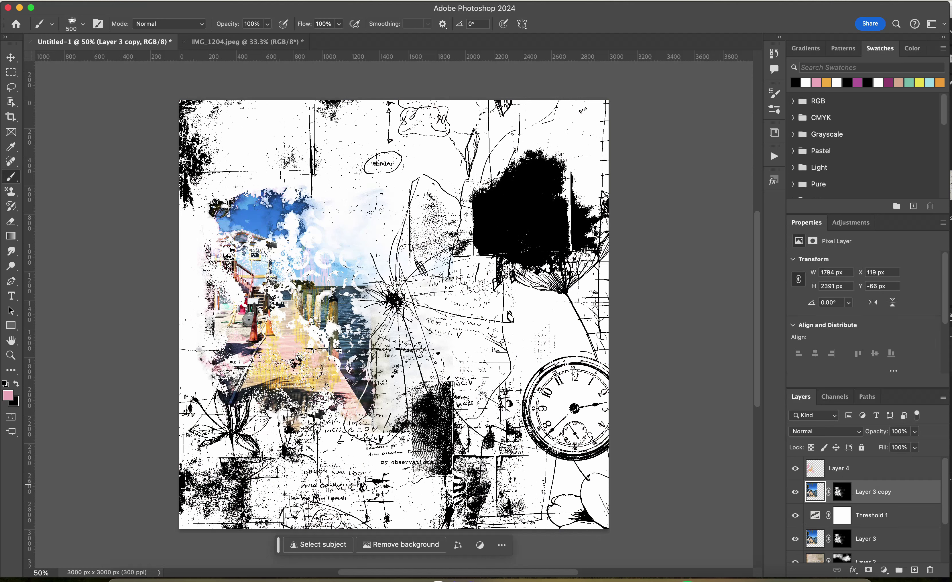
Step: Replace the mask on Layer 3 copy with a new mask inverted to black
{"action": "left_click", "coordinate": [824, 431]}
{"action": "key", "text": "Escape"}
{"action": "left_click", "coordinate": [842, 492]}
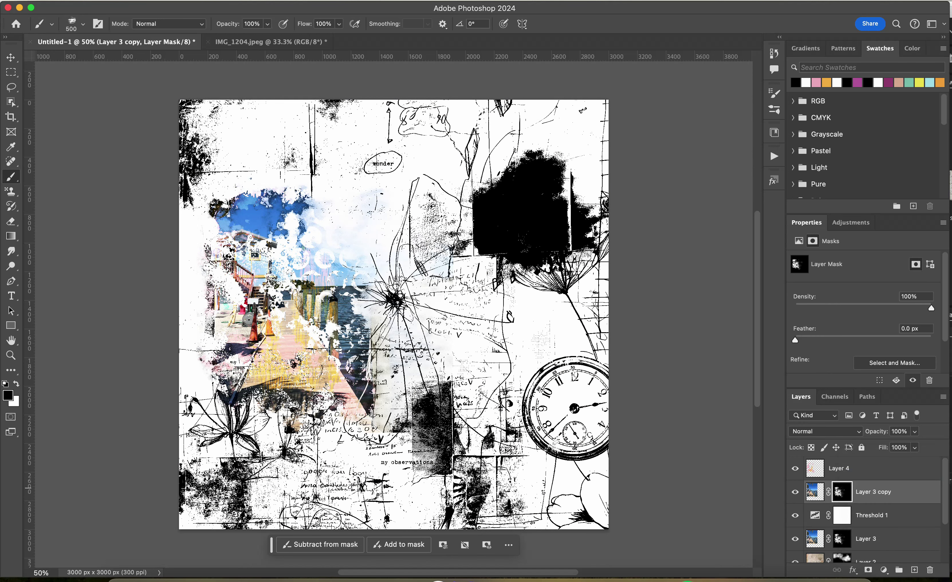
{"action": "key", "text": "Delete"}
{"action": "left_click", "coordinate": [868, 570]}
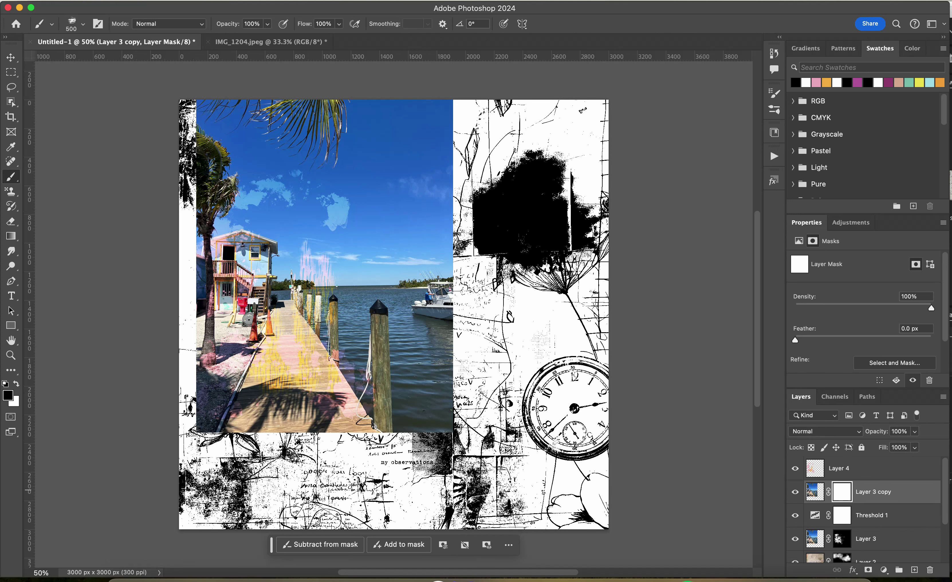
{"action": "key", "text": "super+i"}
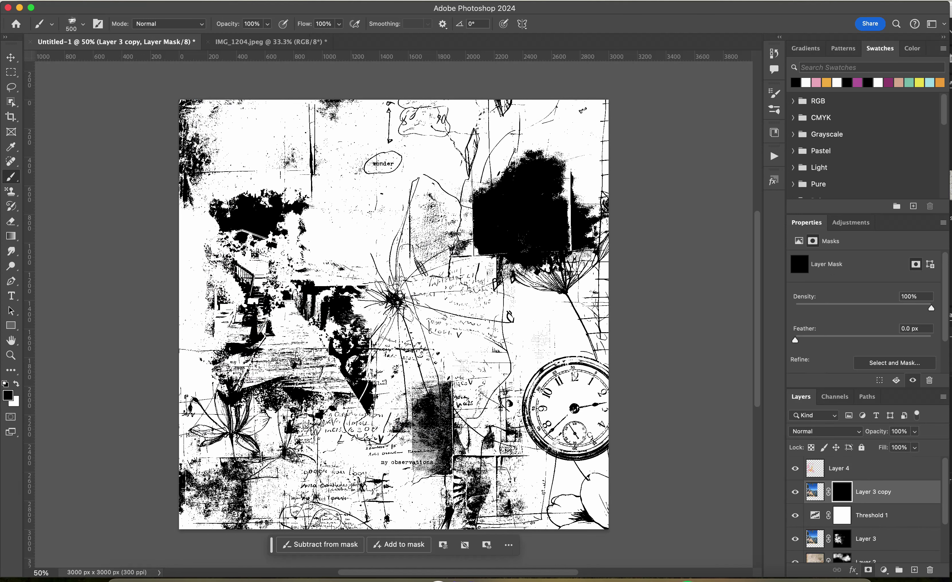
Step: Paint white on Layer 3 copy's mask to reveal the color photo over the house, sky and dock
{"action": "key", "text": "F5"}
{"action": "key", "text": "F5"}
{"action": "key", "text": "bracketleft"}
{"action": "key", "text": "x"}
{"action": "mouse_move", "coordinate": [298, 276]}
{"action": "left_mouse_down"}
{"action": "mouse_move", "coordinate": [251, 260]}
{"action": "mouse_move", "coordinate": [271, 262]}
{"action": "mouse_move", "coordinate": [281, 308]}
{"action": "mouse_move", "coordinate": [320, 375]}
{"action": "mouse_move", "coordinate": [352, 383]}
{"action": "mouse_move", "coordinate": [239, 235]}
{"action": "mouse_move", "coordinate": [317, 266]}
{"action": "left_mouse_up"}
Step: Set Layer 3 copy's blending mode to Linear Burn and its opacity to 82%
{"action": "left_click", "coordinate": [825, 431]}
{"action": "left_click", "coordinate": [809, 398]}
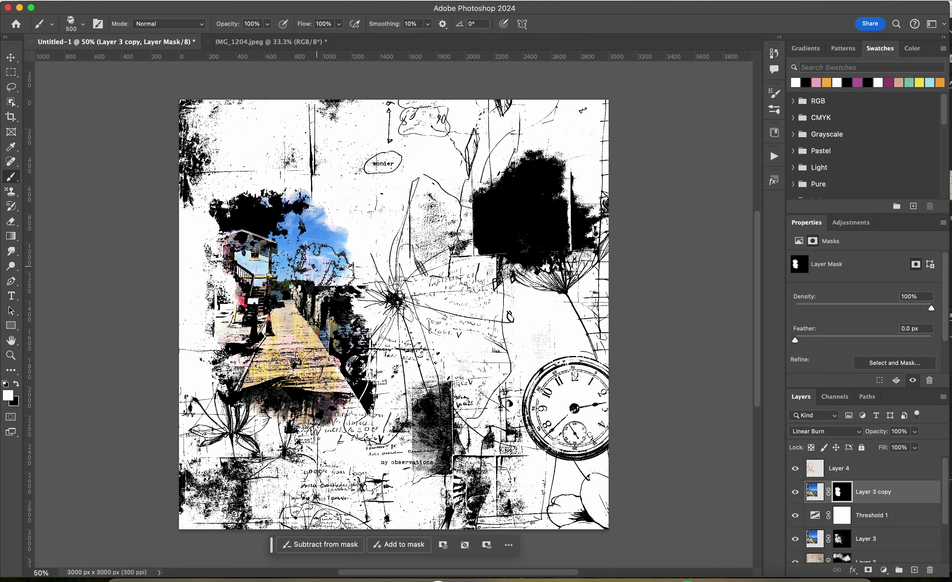
{"action": "left_click_drag", "start_coordinate": [906, 446], "coordinate": [904, 445]}
{"action": "key", "text": "x"}
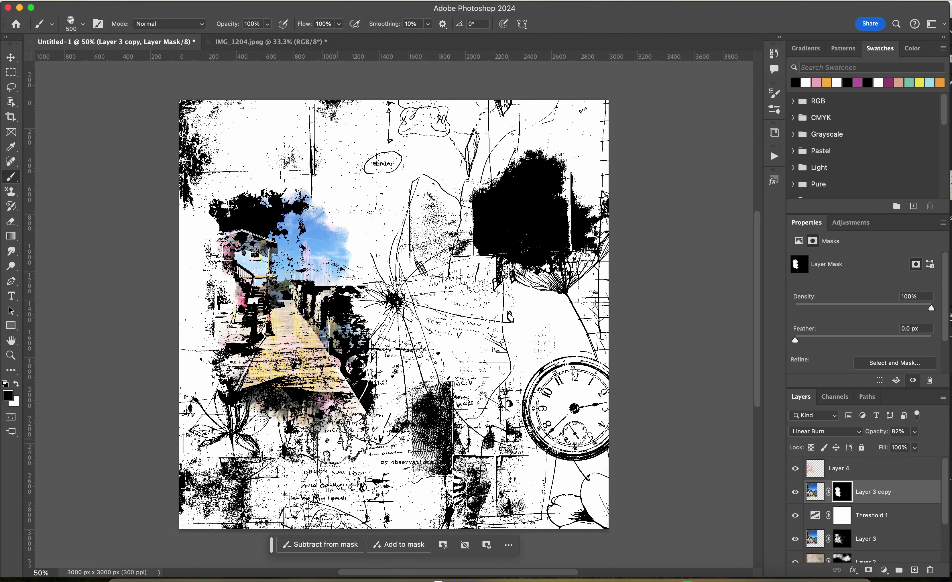
Step: Group both photo layers with the Threshold adjustment and Layer 4, and enlarge the group to reach the canvas's left edge
{"action": "key", "text": "v"}
{"action": "left_click", "coordinate": [866, 538], "text": "shift"}
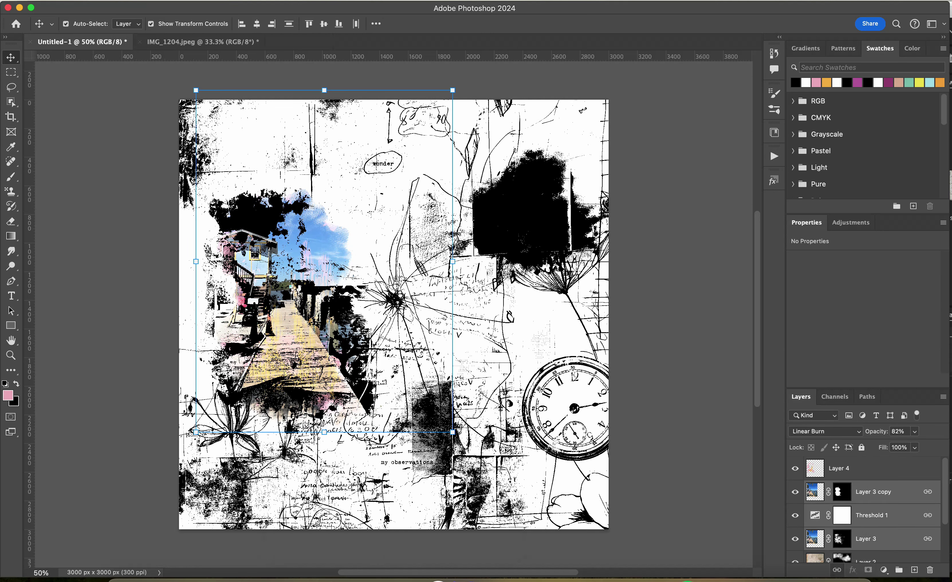
{"action": "key", "text": "super+g"}
{"action": "key", "text": "super+t"}
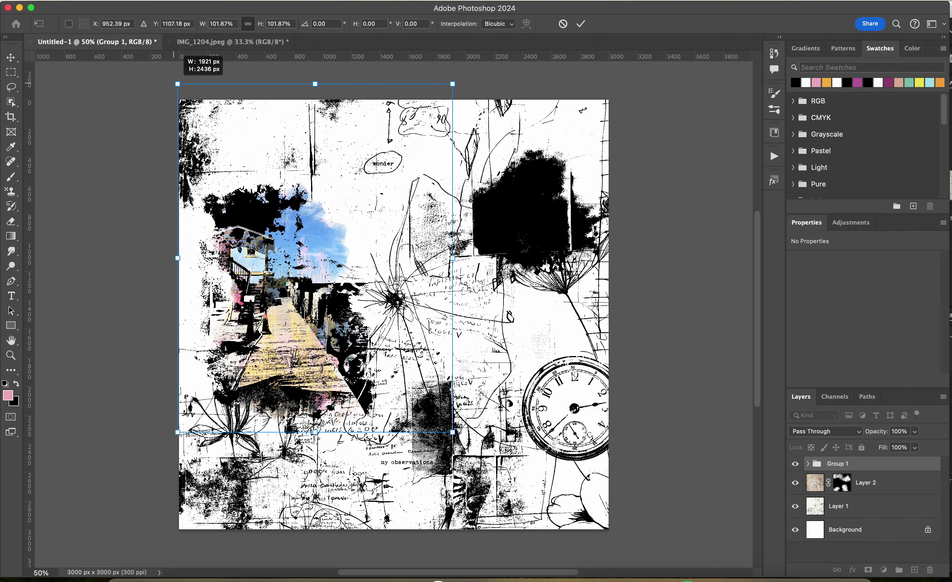
{"action": "left_click_drag", "start_coordinate": [196, 90], "coordinate": [151, 59]}
{"action": "key", "text": "Return"}
Step: Check Layer 2 by toggling its visibility, and clip the Threshold adjustment to Layer 3 inside Group 1
{"action": "left_click", "coordinate": [866, 483]}
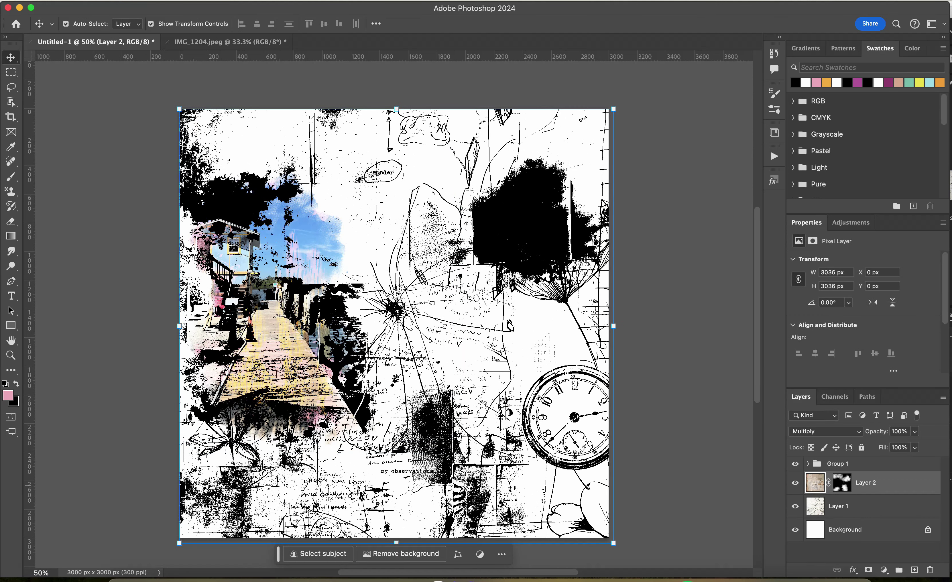
{"action": "left_click", "coordinate": [796, 482]}
{"action": "left_click", "coordinate": [795, 482]}
{"action": "left_click", "coordinate": [807, 464]}
{"action": "left_click", "coordinate": [851, 529]}
{"action": "key", "text": "alt+super+g"}
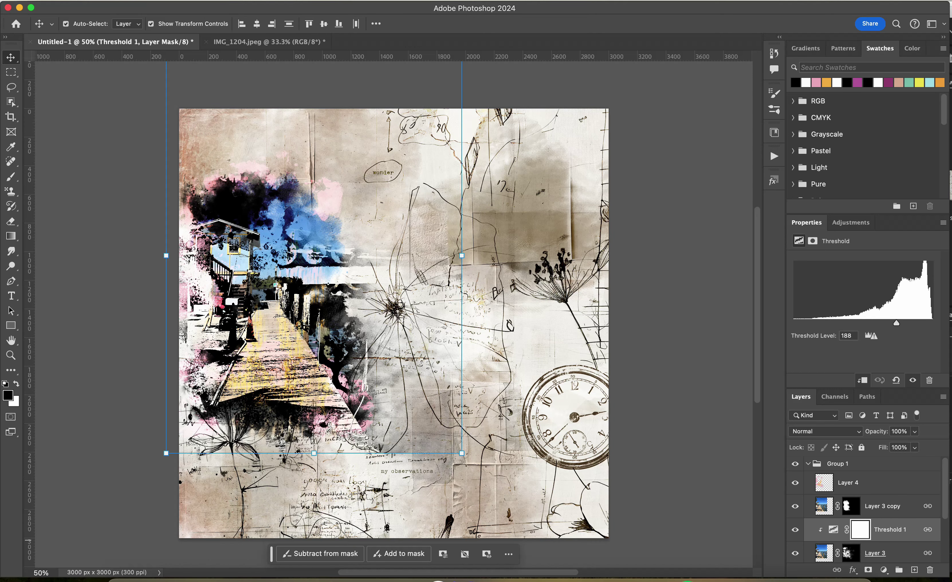
Step: Paint black on Layer 2's mask with a 600 px texture brush to fade the aged texture around the photo
{"action": "scroll", "coordinate": [864, 508], "scroll_direction": "down", "scroll_amount": 3}
{"action": "left_click", "coordinate": [842, 519]}
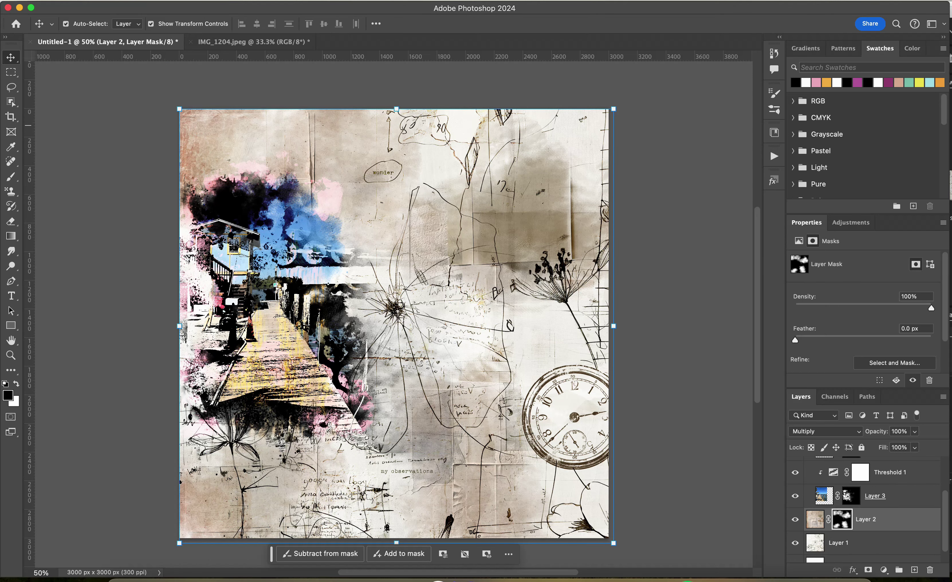
{"action": "left_click", "coordinate": [774, 92]}
{"action": "left_click", "coordinate": [701, 299]}
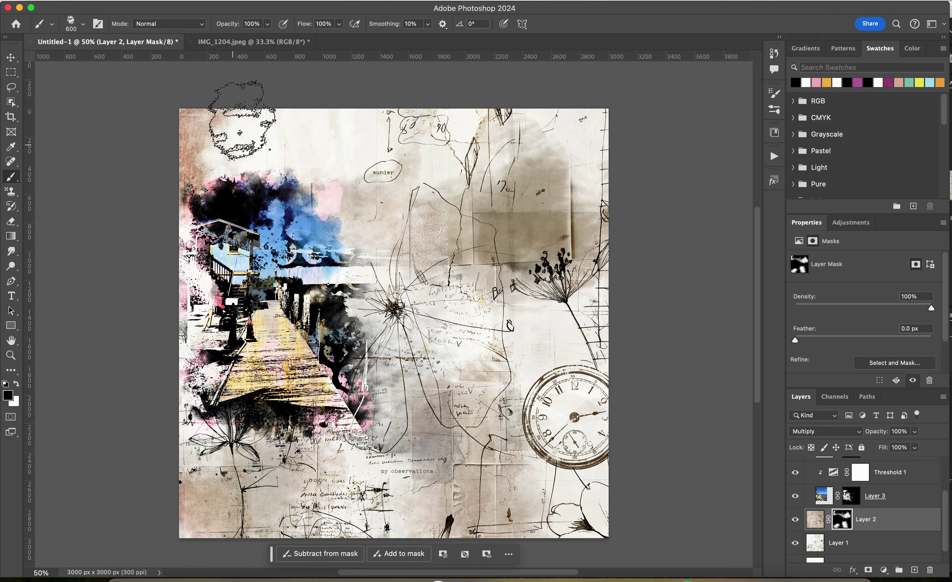
{"action": "mouse_move", "coordinate": [336, 508]}
{"action": "left_mouse_down"}
{"action": "mouse_move", "coordinate": [273, 500]}
{"action": "mouse_move", "coordinate": [343, 406]}
{"action": "left_mouse_up"}
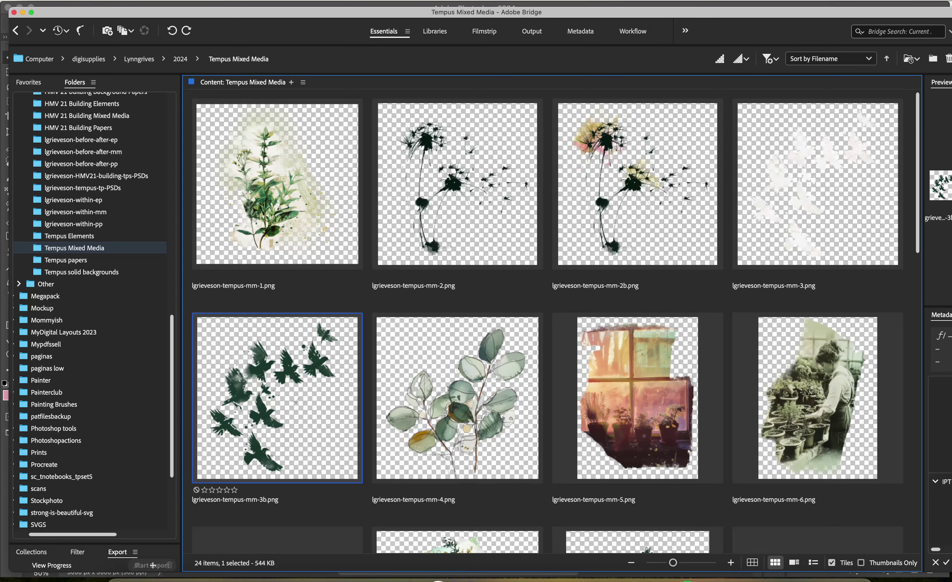
Step: Browse the Tempus Mixed Media folder in Adobe Bridge and place the tempus-mm-3b birds and tempus-mm-8 botanical image below Group 1
{"action": "scroll", "coordinate": [547, 313], "scroll_direction": "down", "scroll_amount": 5}
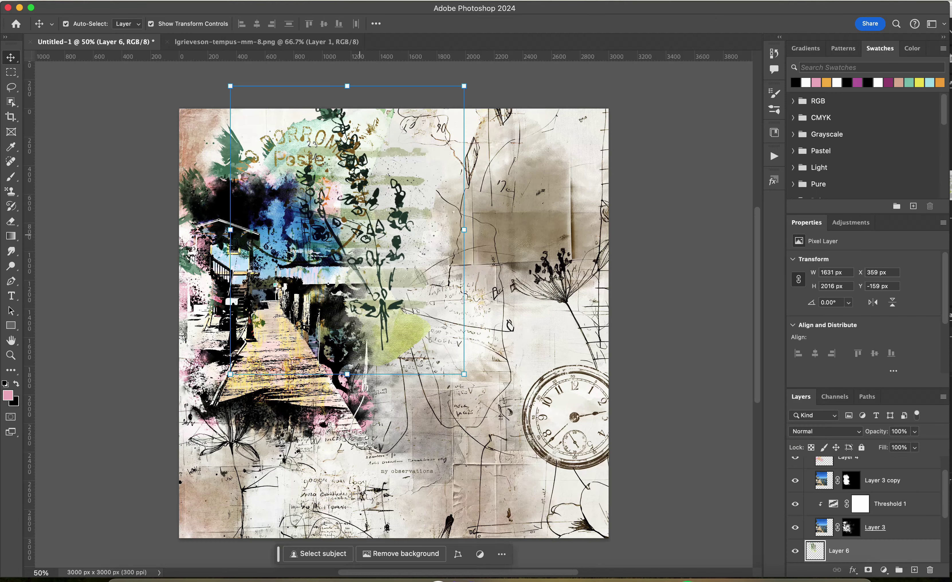
{"action": "scroll", "coordinate": [867, 508], "scroll_direction": "down", "scroll_amount": 3}
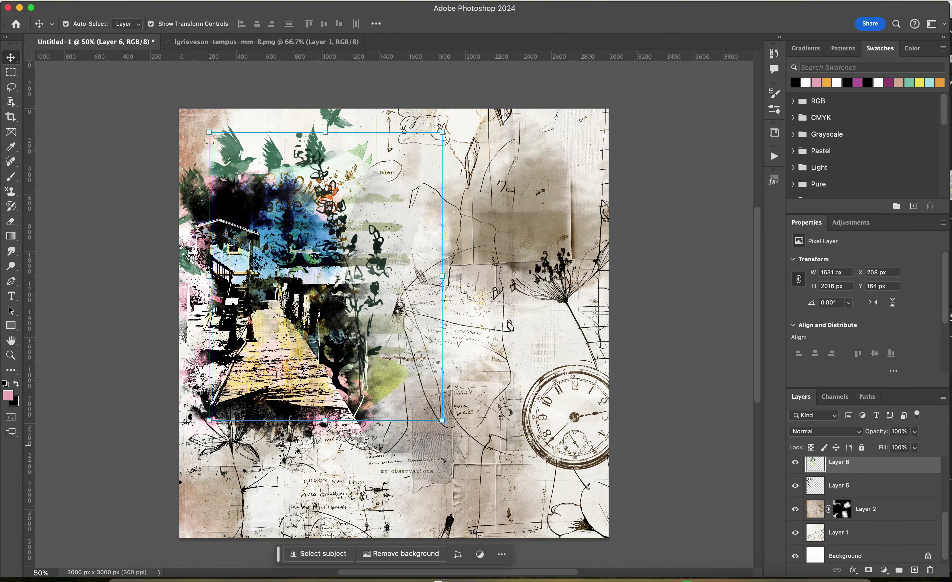
Step: Add a mask to Layer 6 and paint black with the 2W_pattern2D brush to fade the botanical over the dock photo
{"action": "left_click", "coordinate": [868, 570]}
{"action": "key", "text": "F5"}
{"action": "key", "text": "b"}
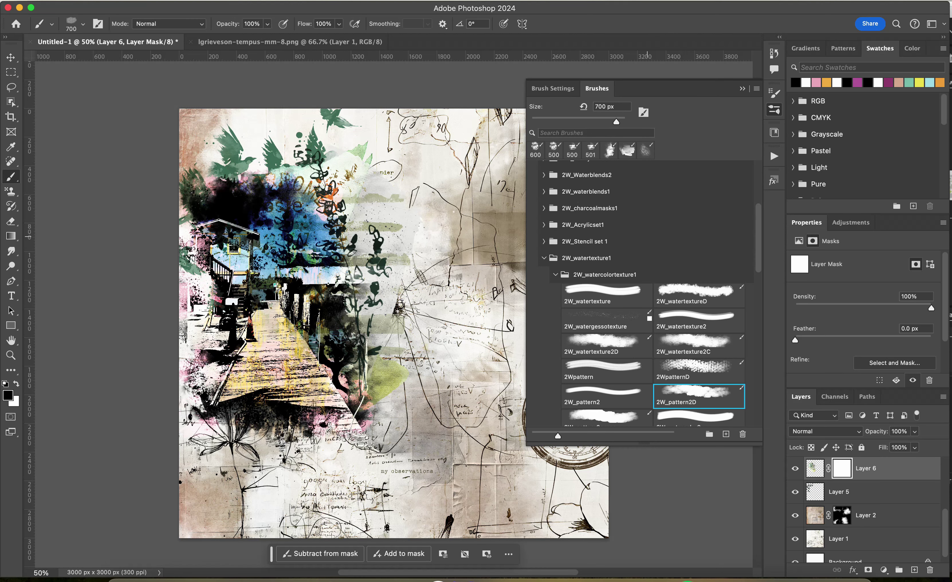
{"action": "left_click", "coordinate": [699, 396]}
{"action": "left_click_drag", "start_coordinate": [278, 198], "coordinate": [322, 329]}
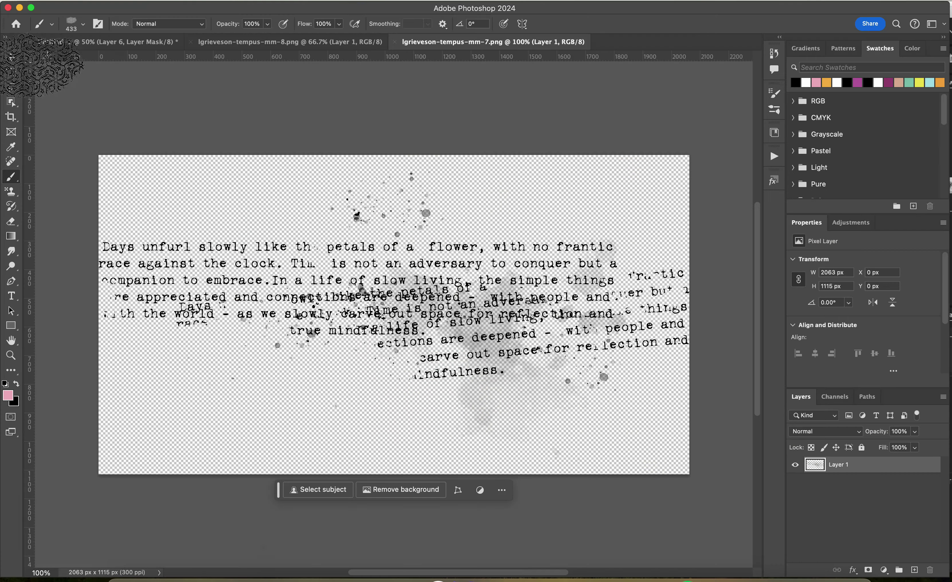
Step: Place the lgrieveson-tempus-mm-7 typewriter text below Group 1, across the lower end of the dock, and close the source images
{"action": "left_click_drag", "start_coordinate": [166, 254], "coordinate": [245, 381]}
{"action": "left_click", "coordinate": [387, 42]}
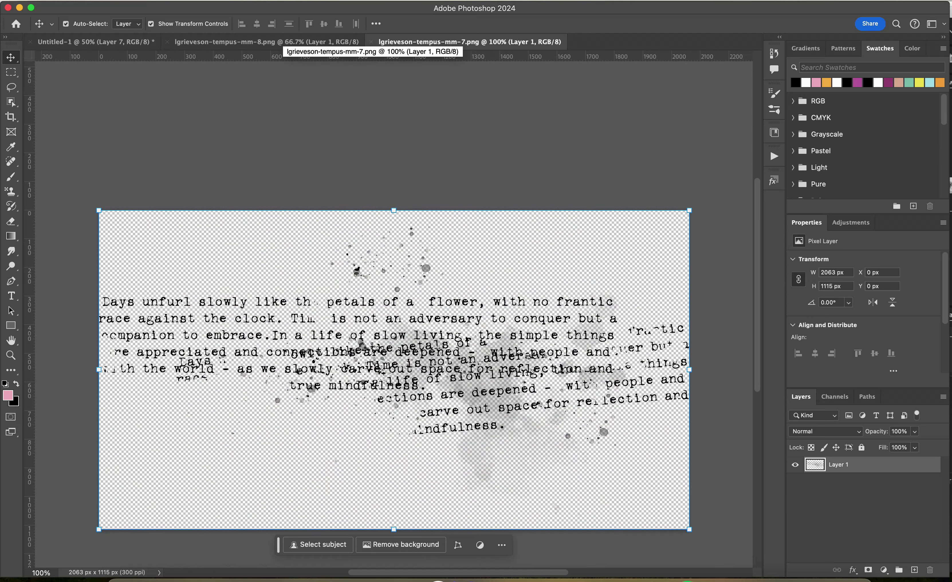
{"action": "key", "text": "super+w"}
{"action": "key", "text": "super+w"}
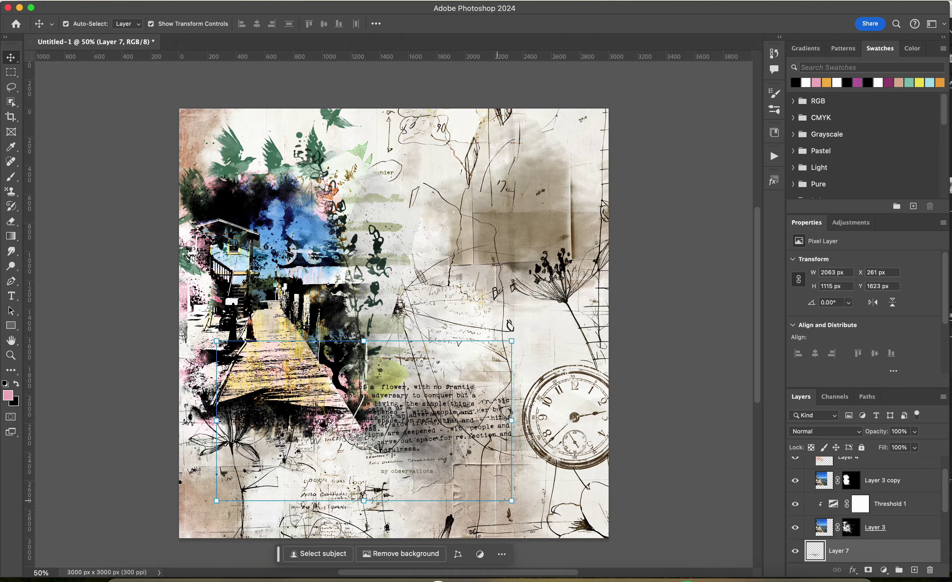
Step: Open rjefferies-tempus-mm06b.png from the Tempus Mixed Media folder in Adobe Bridge and place the botanical between Layer 5 and Layer 2
{"action": "key", "text": "super+Tab"}
{"action": "scroll", "coordinate": [556, 326], "scroll_direction": "down", "scroll_amount": 15}
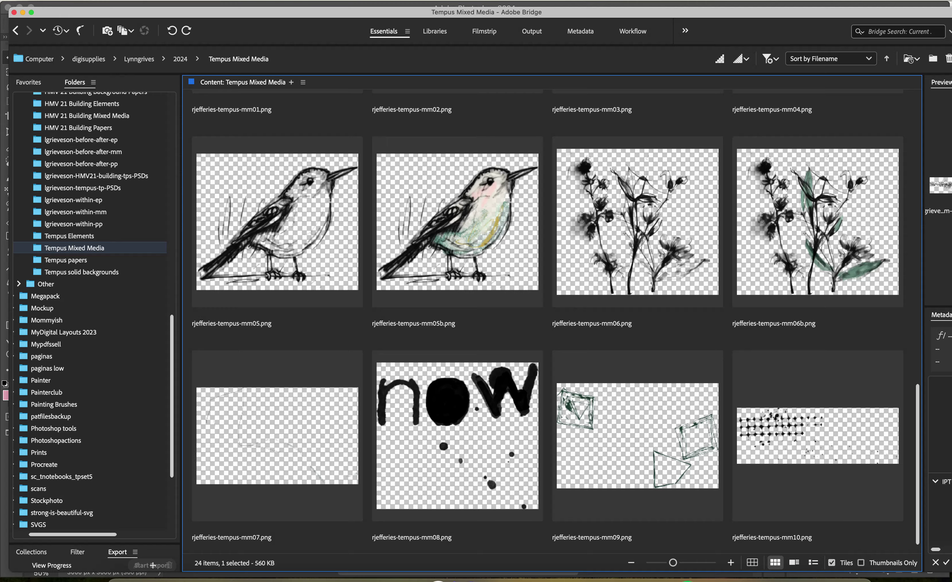
{"action": "left_click", "coordinate": [818, 221]}
{"action": "key", "text": "super+o"}
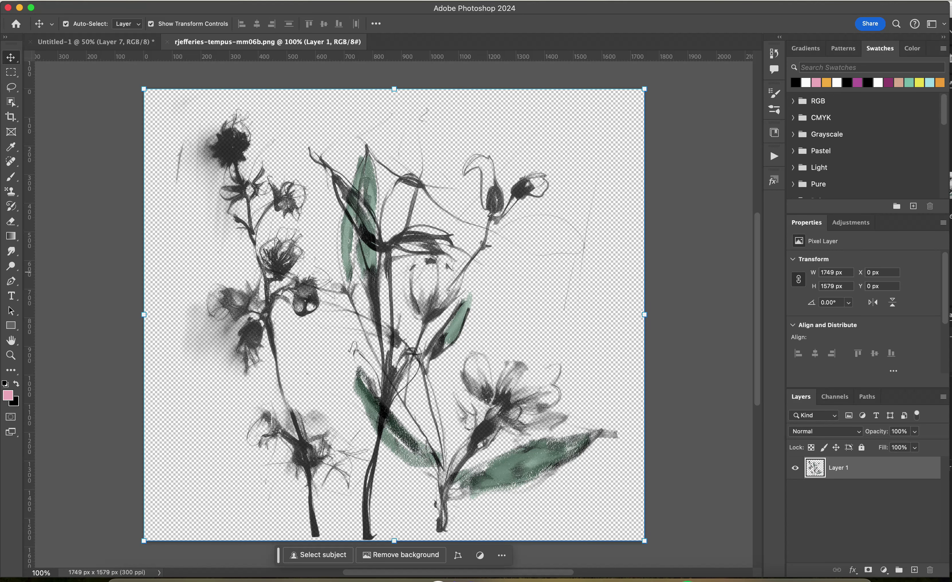
{"action": "key", "text": "ctrl+Tab"}
{"action": "key", "text": "alt+bracketleft"}
{"action": "key", "text": "alt+bracketleft"}
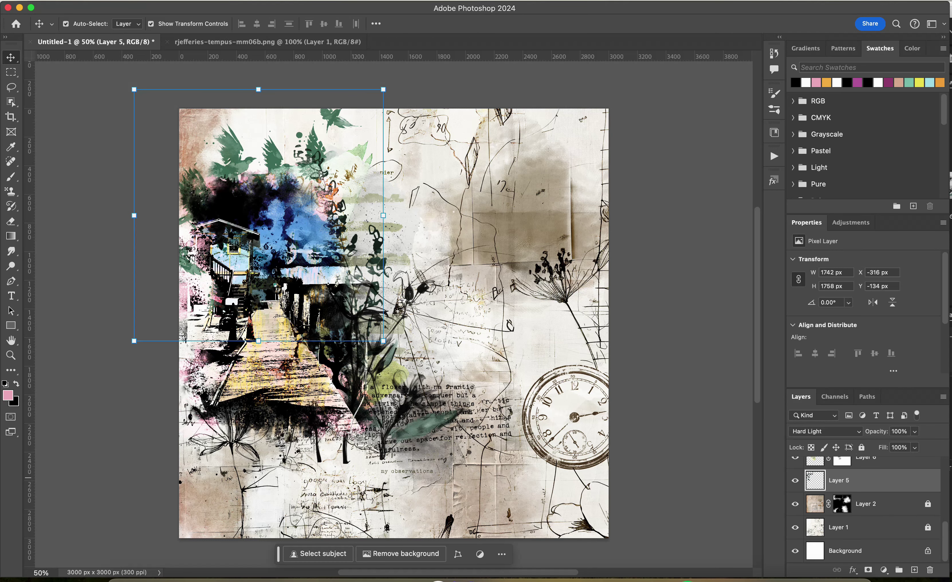
{"action": "key", "text": "super+v"}
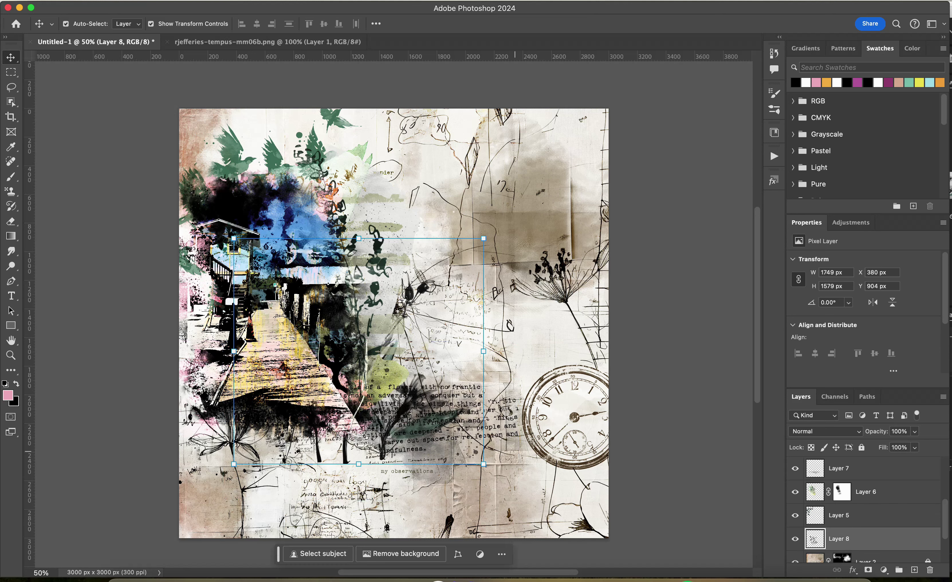
Step: Move the mm06b botanical to the canvas's lower-left corner and lower its opacity to 64%
{"action": "left_click_drag", "start_coordinate": [409, 410], "coordinate": [401, 393]}
{"action": "left_click_drag", "start_coordinate": [391, 434], "coordinate": [273, 503]}
{"action": "left_click_drag", "start_coordinate": [915, 445], "coordinate": [896, 445]}
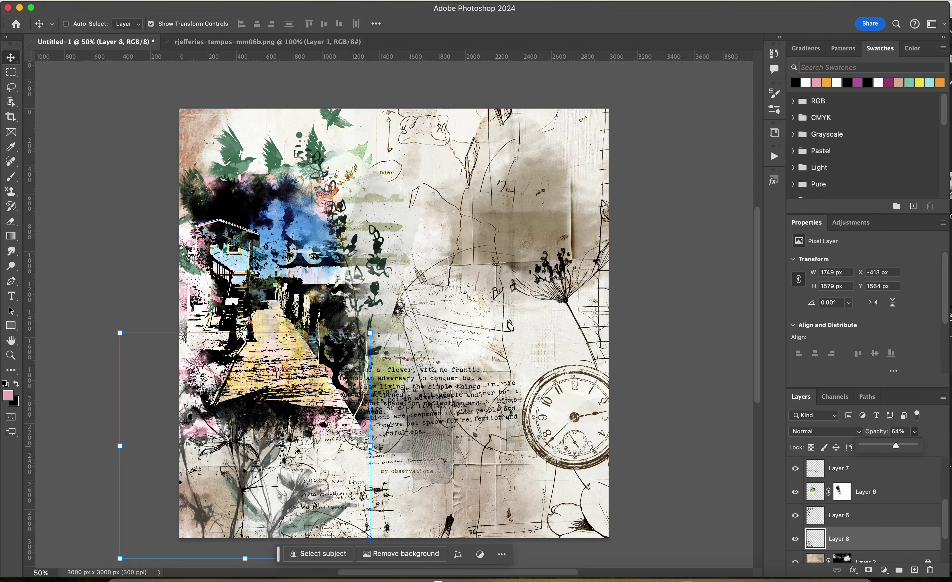
Step: Place the rjefferies-tempus-mm08 "now" word art above Group 1 over the typewriter text, and apply a blue style from the 2W_textstyle1 set
{"action": "key", "text": "super+alt+o"}
{"action": "double_click", "coordinate": [447, 383]}
{"action": "left_click_drag", "start_coordinate": [391, 313], "coordinate": [409, 411]}
{"action": "left_click", "coordinate": [774, 180]}
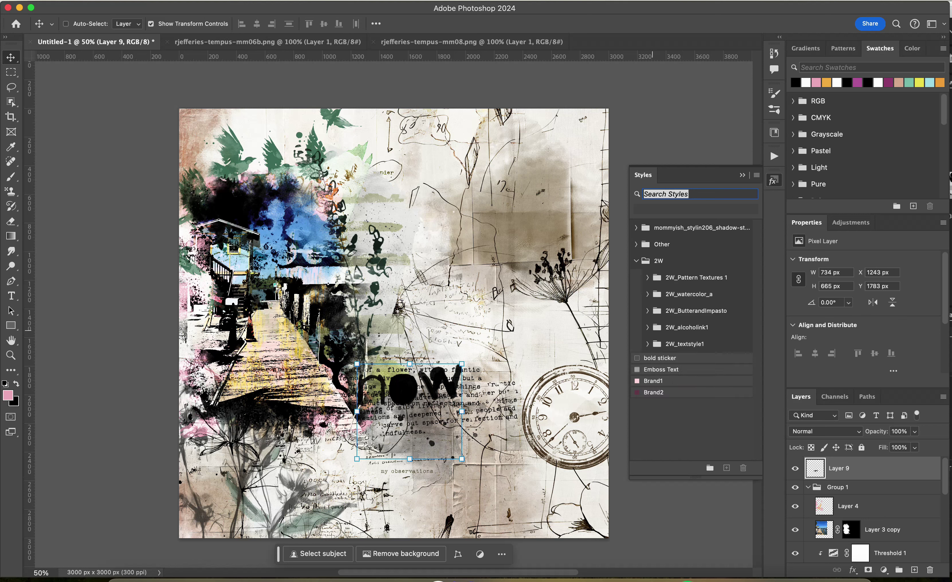
{"action": "left_click", "coordinate": [647, 343]}
{"action": "left_click", "coordinate": [688, 425]}
{"action": "left_click", "coordinate": [688, 438]}
{"action": "left_click", "coordinate": [647, 343]}
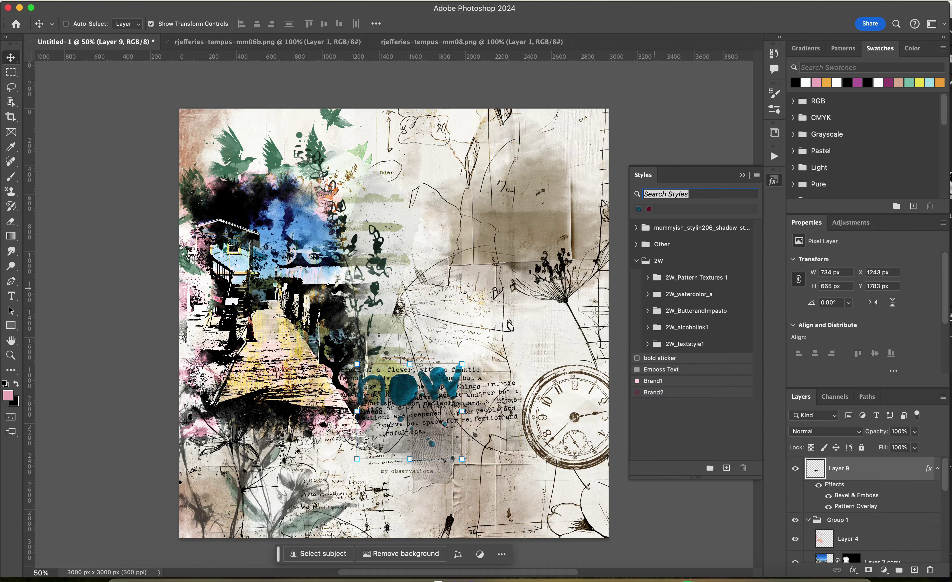
Step: Switch to Adobe Bridge, browse the Tempus Elements folder and open lgrieveson_tempus-phrase3.png
{"action": "left_click", "coordinate": [412, 579]}
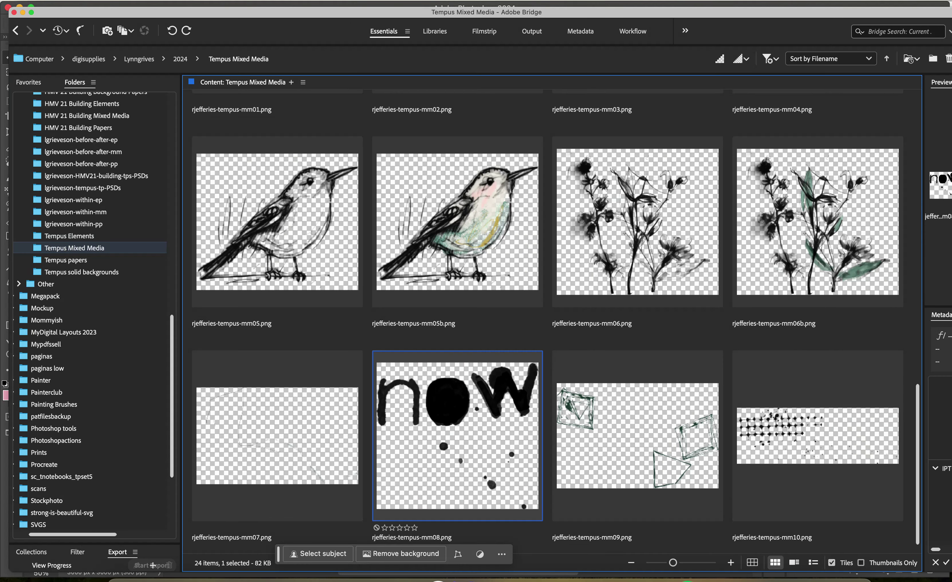
{"action": "left_click", "coordinate": [70, 236]}
{"action": "scroll", "coordinate": [547, 324], "scroll_direction": "down", "scroll_amount": 10}
{"action": "scroll", "coordinate": [547, 324], "scroll_direction": "up", "scroll_amount": 6}
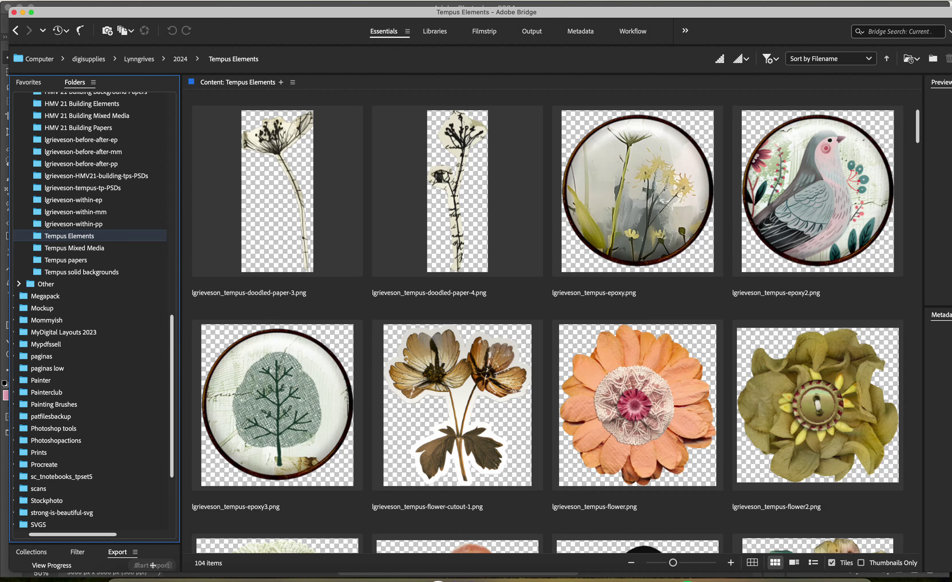
{"action": "scroll", "coordinate": [547, 320], "scroll_direction": "down", "scroll_amount": 10}
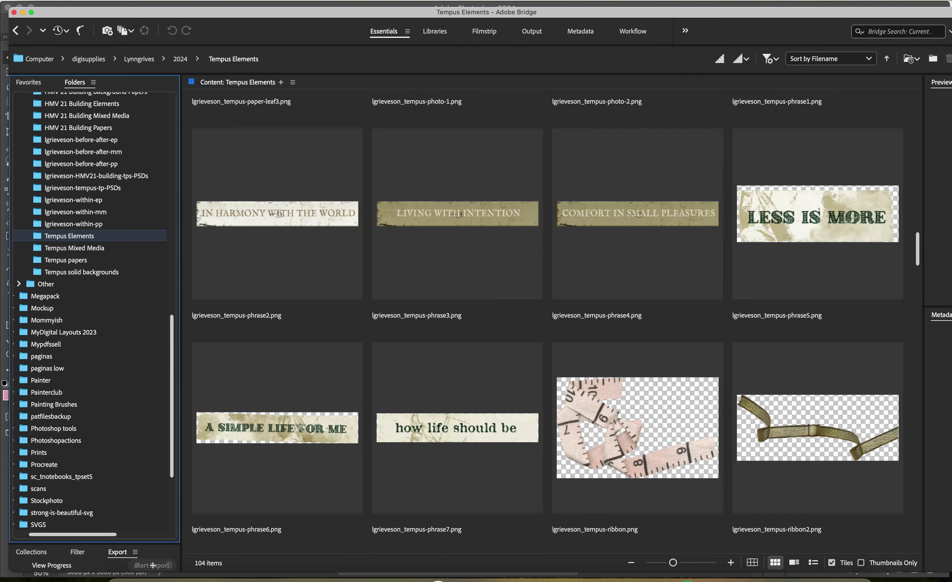
{"action": "double_click", "coordinate": [459, 214]}
Step: Transfer the "Living with intention" strip into the collage, shrink it to 540 px wide below the dock, and close the source images
{"action": "key", "text": "ctrl+a"}
{"action": "key", "text": "ctrl+x"}
{"action": "key", "text": "ctrl+Tab"}
{"action": "key", "text": "ctrl+v"}
{"action": "key", "text": "ctrl+t"}
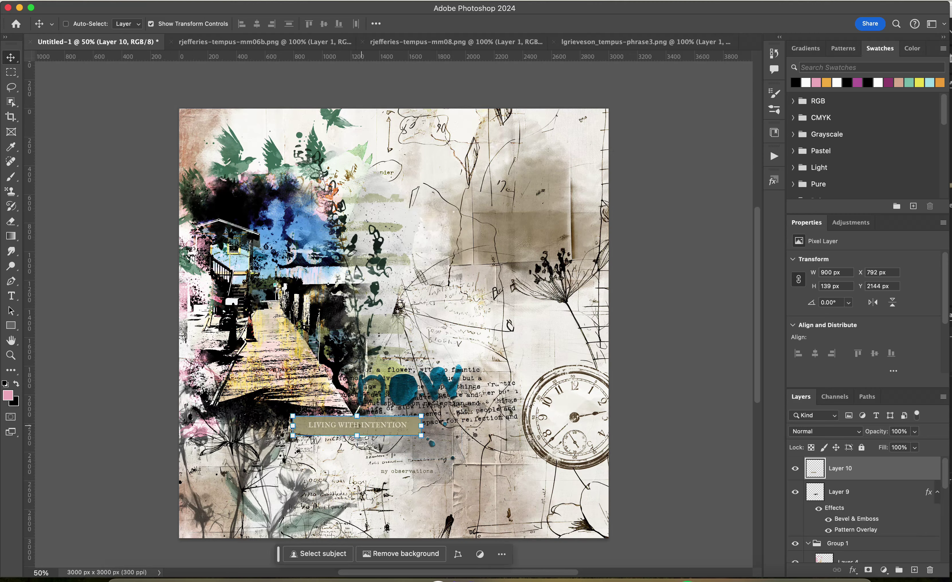
{"action": "left_click_drag", "start_coordinate": [331, 429], "coordinate": [344, 425]}
{"action": "key", "text": "Return"}
{"action": "key", "text": "ctrl+w"}
{"action": "key", "text": "ctrl+w"}
{"action": "key", "text": "ctrl+w"}
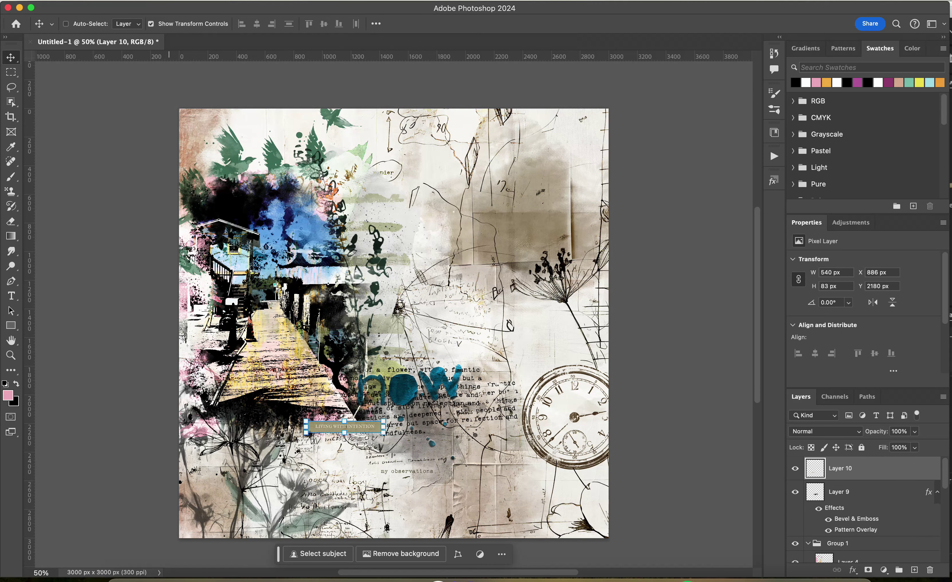
{"action": "key", "text": "alt+ctrl+o"}
{"action": "scroll", "coordinate": [547, 320], "scroll_direction": "down", "scroll_amount": 15}
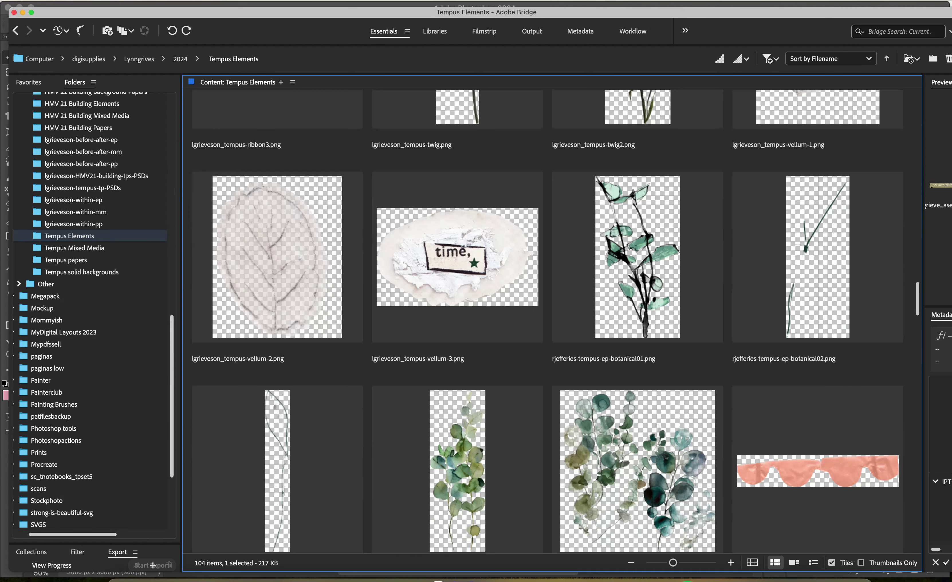
{"action": "double_click", "coordinate": [637, 375]}
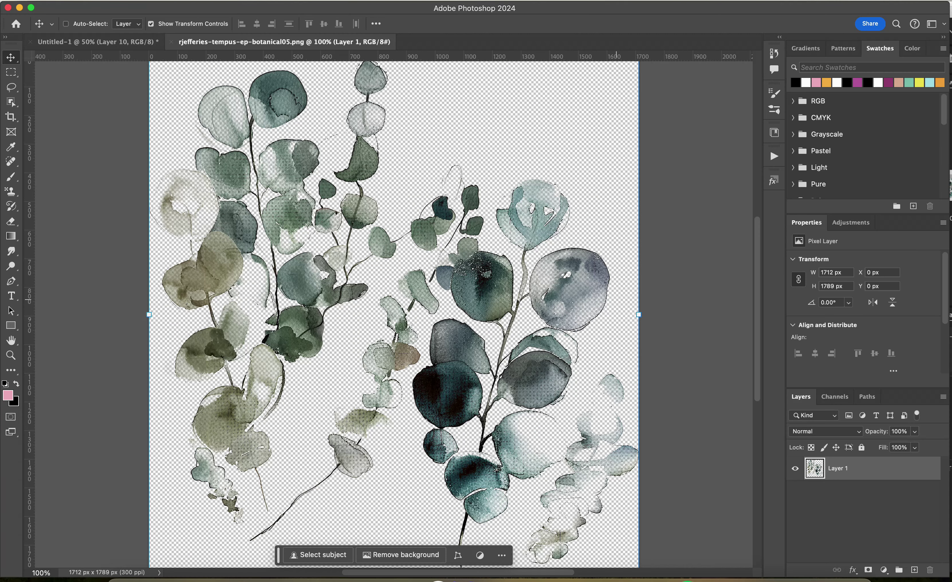
{"action": "key", "text": "ctrl+w"}
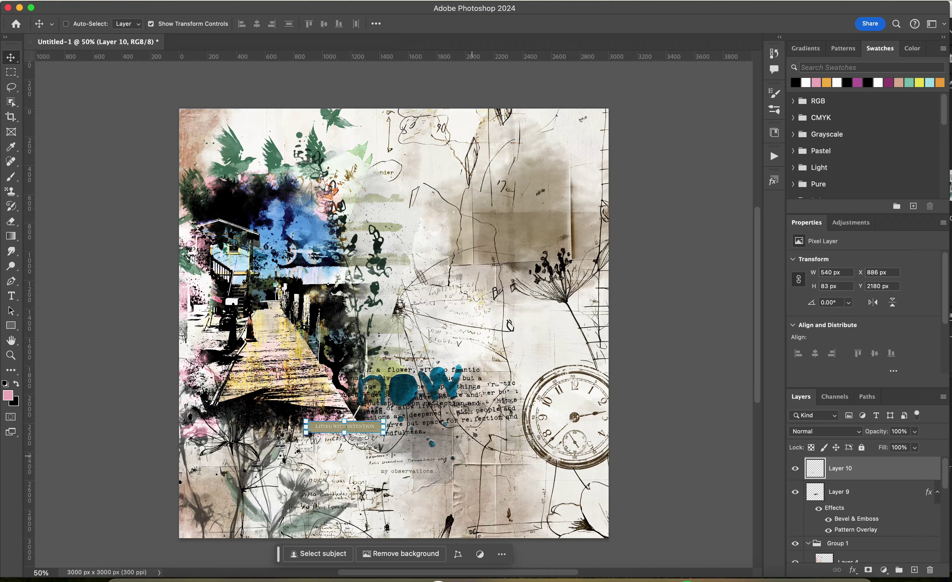
Step: Place the lgrieveson_tempus-epoxy2 bird from the Tempus Elements folder, shrink it to about 200 px wide and set it beside the phrase strip
{"action": "key", "text": "alt+ctrl+o"}
{"action": "scroll", "coordinate": [547, 320], "scroll_direction": "up", "scroll_amount": 15}
{"action": "scroll", "coordinate": [547, 320], "scroll_direction": "up", "scroll_amount": 5}
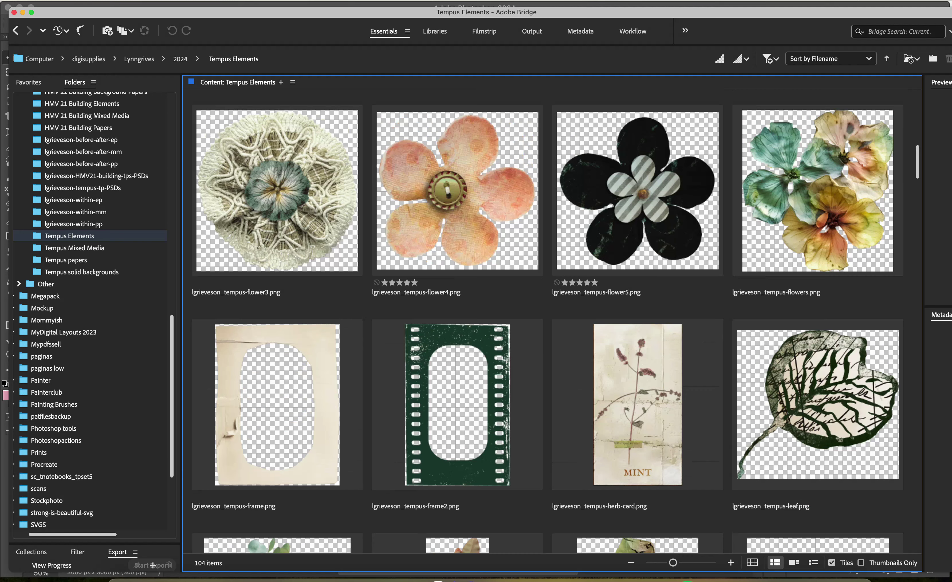
{"action": "scroll", "coordinate": [547, 320], "scroll_direction": "up", "scroll_amount": 8}
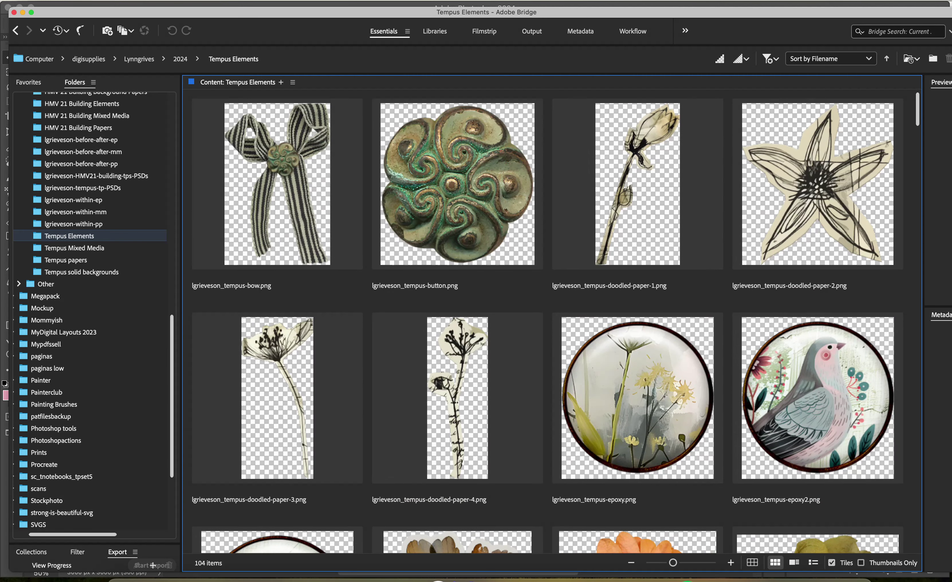
{"action": "double_click", "coordinate": [818, 457]}
{"action": "left_click_drag", "start_coordinate": [383, 308], "coordinate": [344, 404]}
{"action": "key", "text": "ctrl+t"}
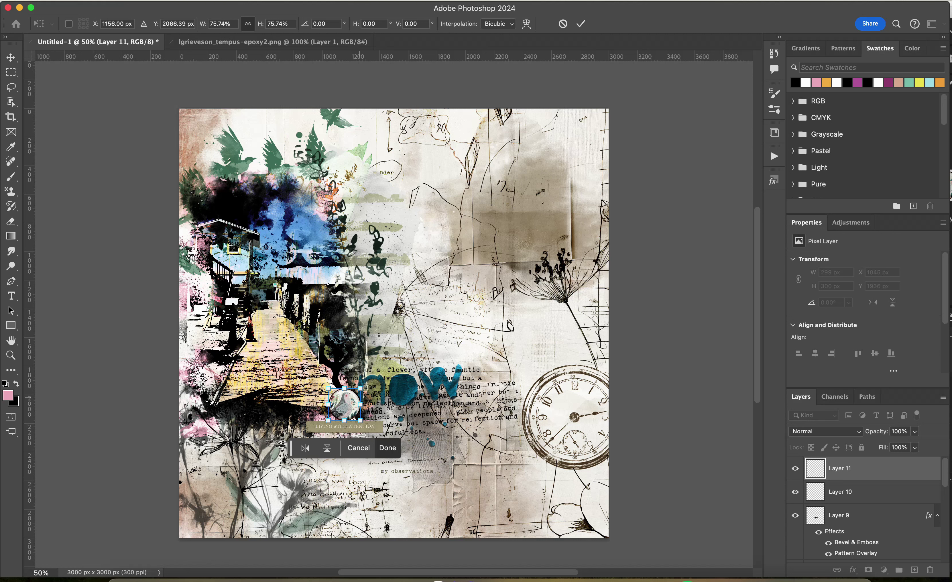
{"action": "left_click", "coordinate": [387, 447]}
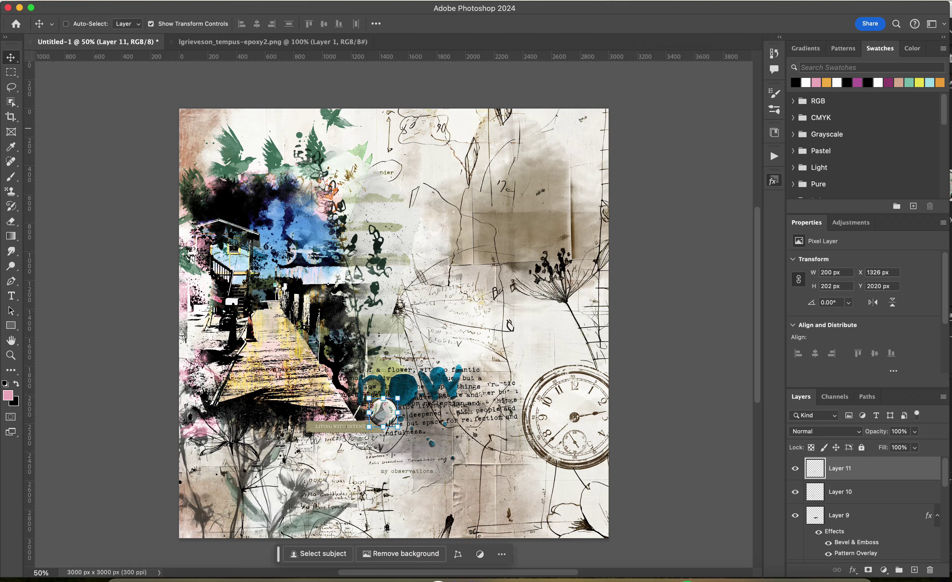
Step: Apply the Brad shadow style to the bird epoxy and Paper I to the "Living with intention" strip
{"action": "left_click", "coordinate": [774, 181]}
{"action": "left_click", "coordinate": [636, 227]}
{"action": "left_click", "coordinate": [662, 322]}
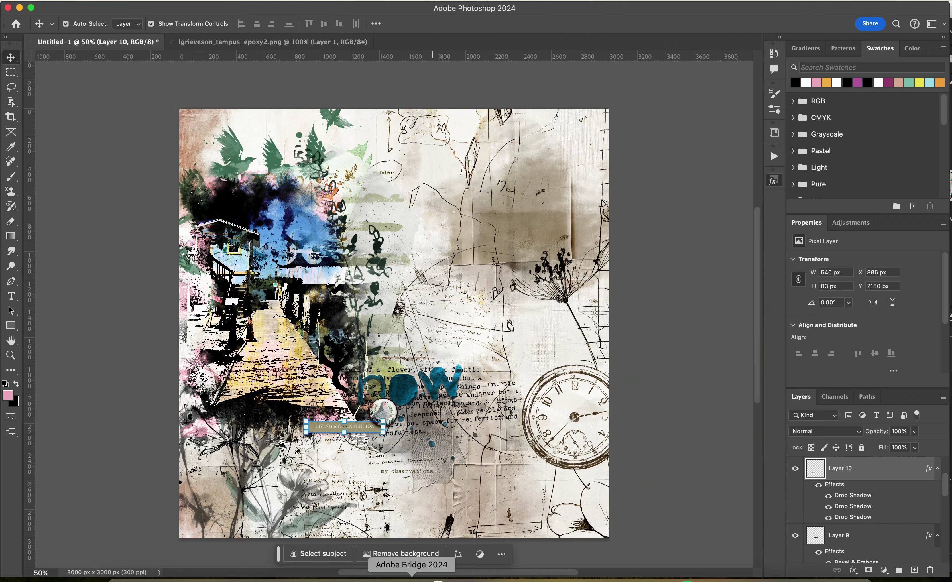
Step: Place the lgrieveson_tempus-phrase4 strip from Adobe Bridge under the first phrase, shrunk to about 654 px wide, slightly tilted and with a drop-shadow style
{"action": "left_click", "coordinate": [414, 580]}
{"action": "scroll", "coordinate": [551, 321], "scroll_direction": "down", "scroll_amount": 10}
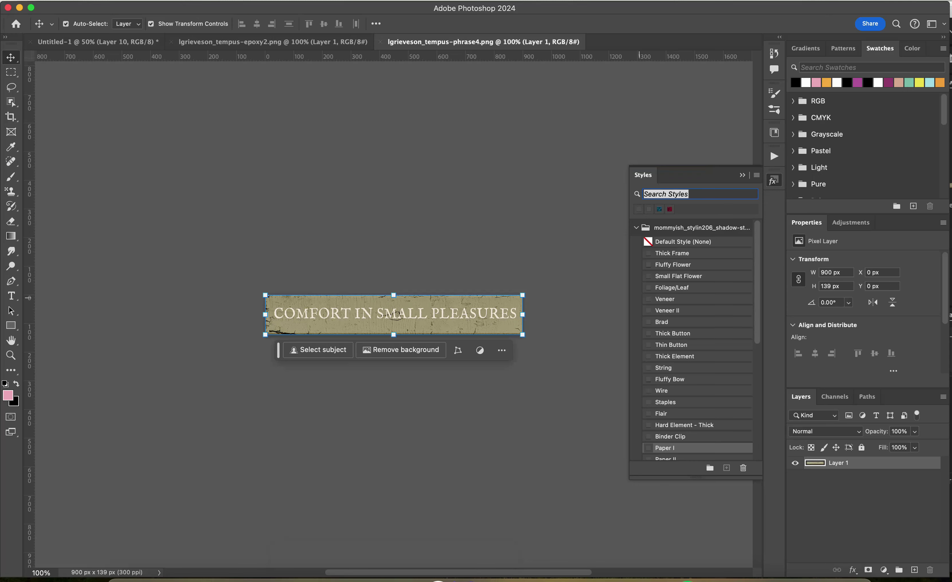
{"action": "key", "text": "ctrl+x"}
{"action": "key", "text": "ctrl+Tab"}
{"action": "key", "text": "ctrl+v"}
{"action": "left_click_drag", "start_coordinate": [430, 414], "coordinate": [429, 408]}
{"action": "key", "text": "Return"}
{"action": "left_click", "coordinate": [742, 175]}
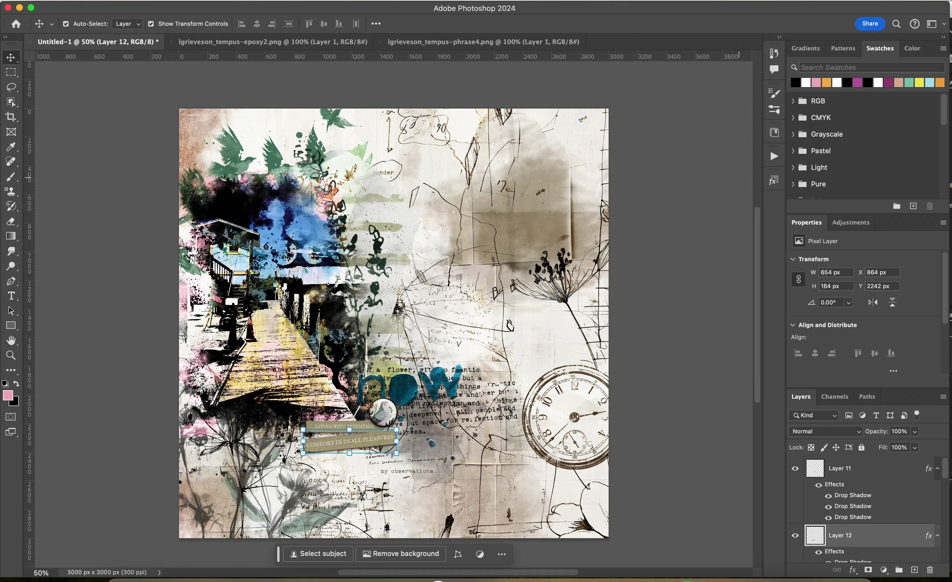
Step: Add the 24 pt text "Cape Coral. FL 2024" below the clock and try the Abril Display font on it
{"action": "key", "text": "t"}
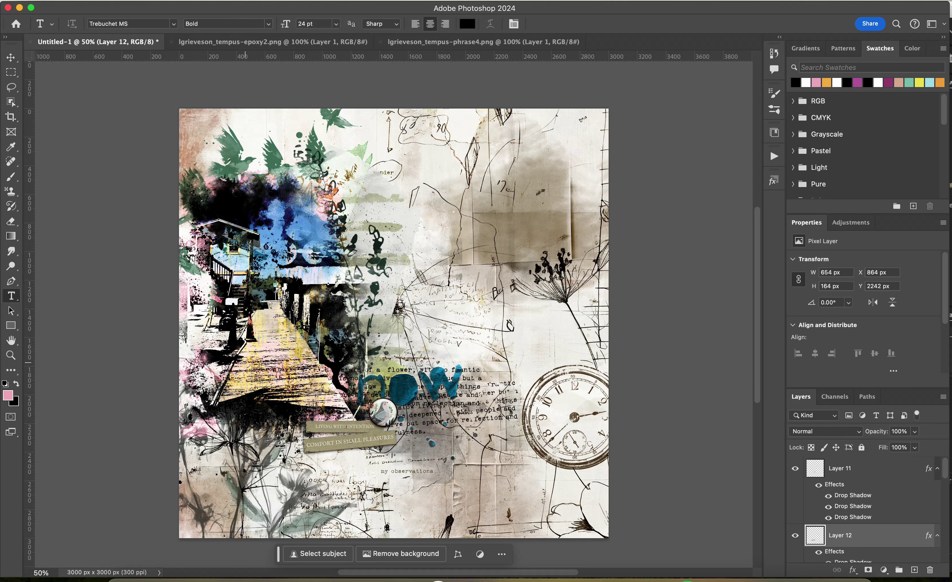
{"action": "left_click", "coordinate": [493, 507]}
{"action": "type", "text": "Cape Coral. FL 2024"}
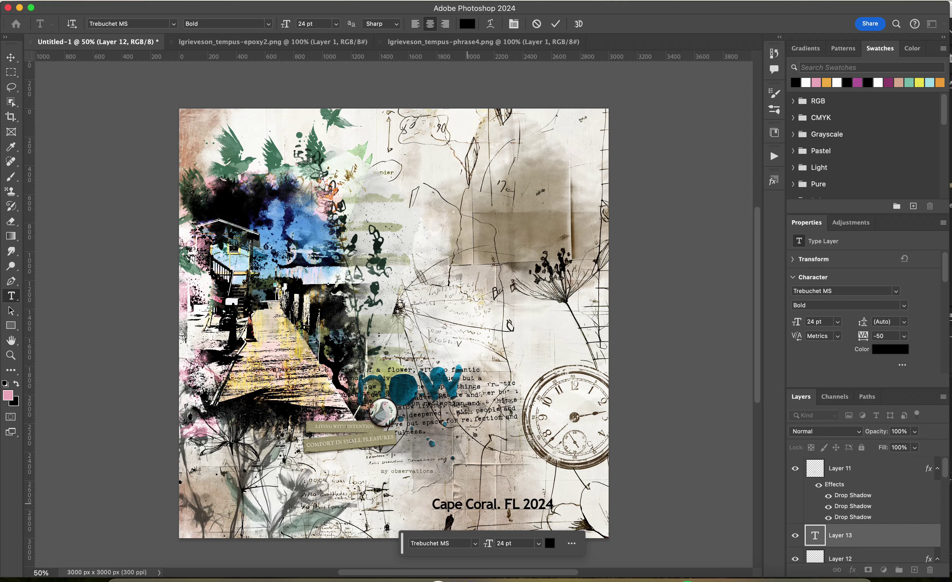
{"action": "key", "text": "super+a"}
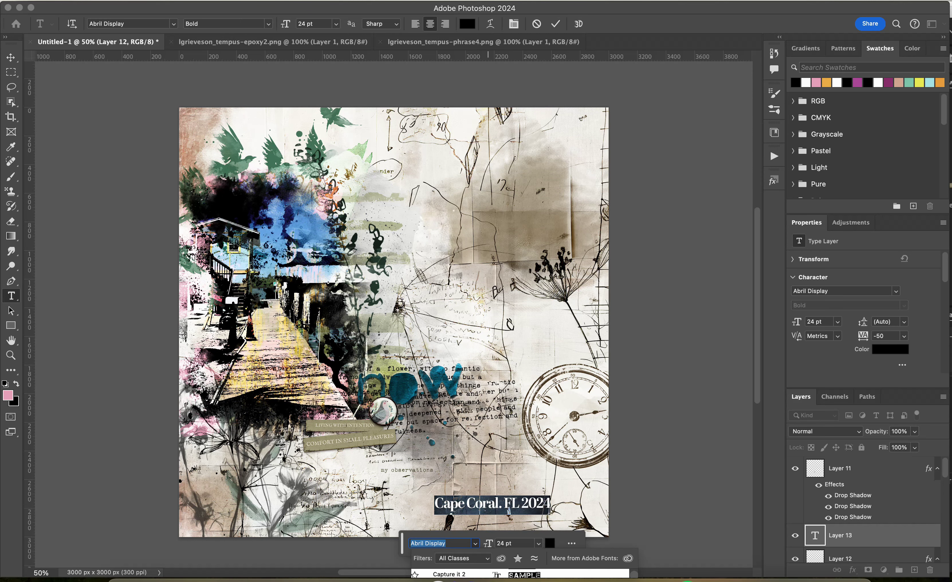
{"action": "left_click", "coordinate": [571, 543]}
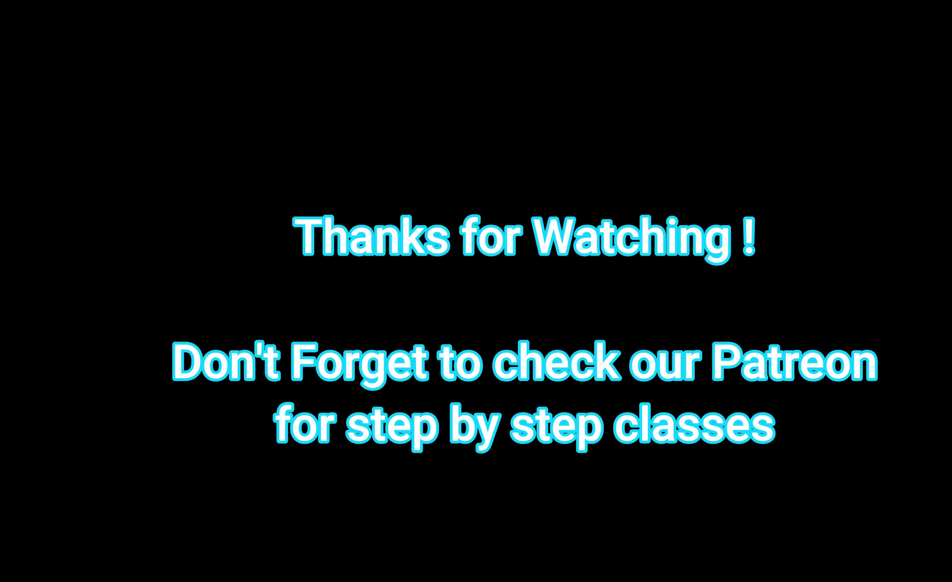